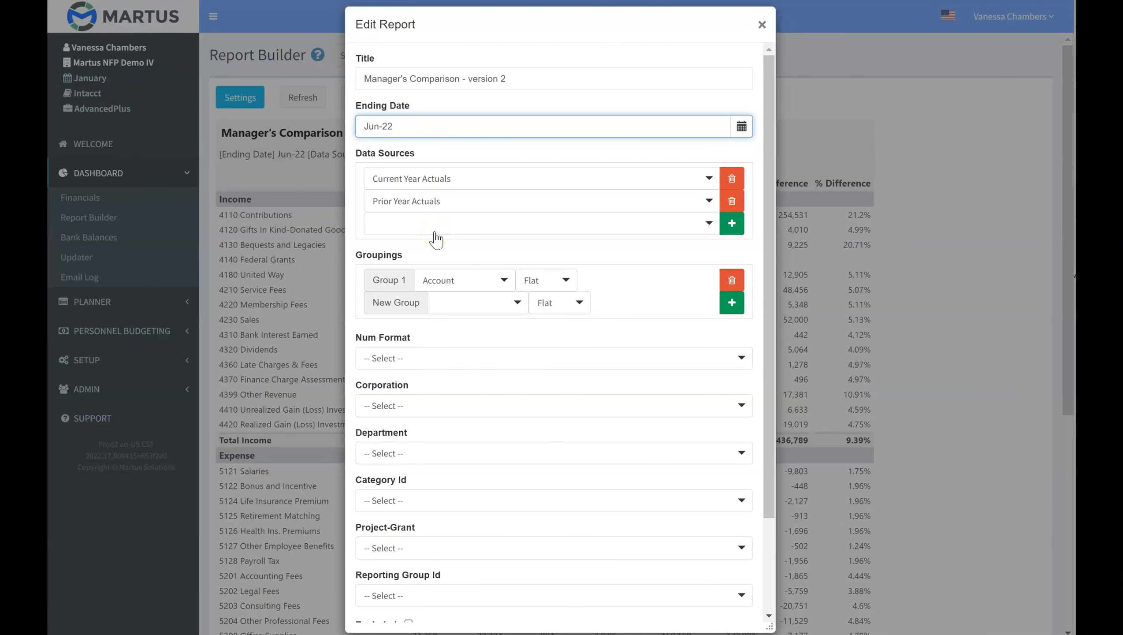
# Review the available choices for an additional data source in the report settings, from the relative-year options down to the specific budget versions
pyautogui.click(709, 223)
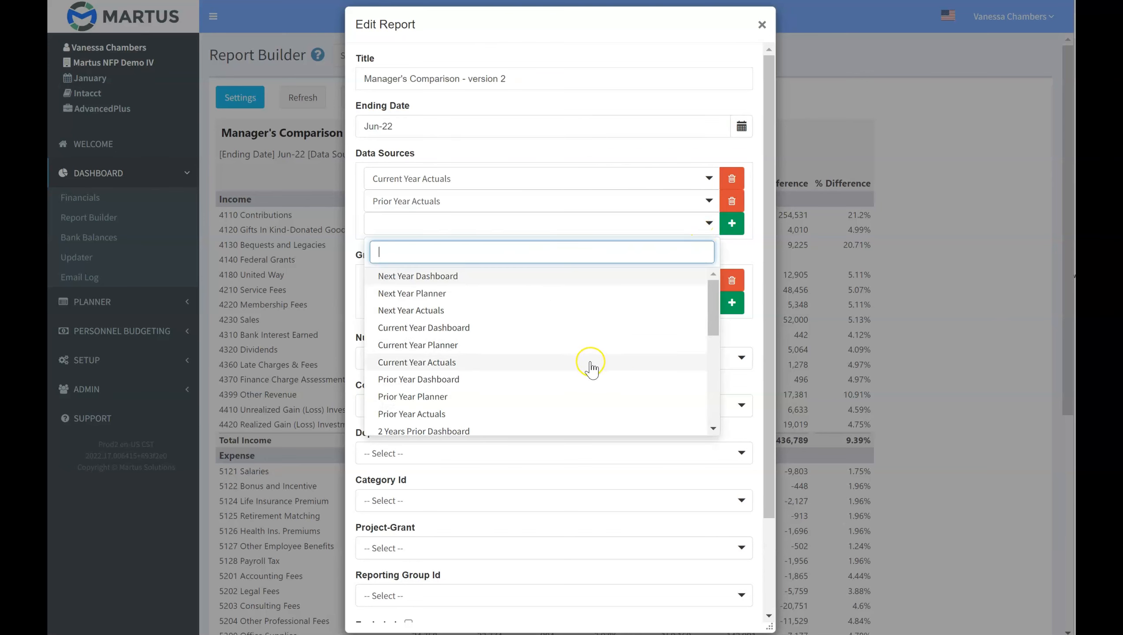
pyautogui.scroll(-2, 589, 365)
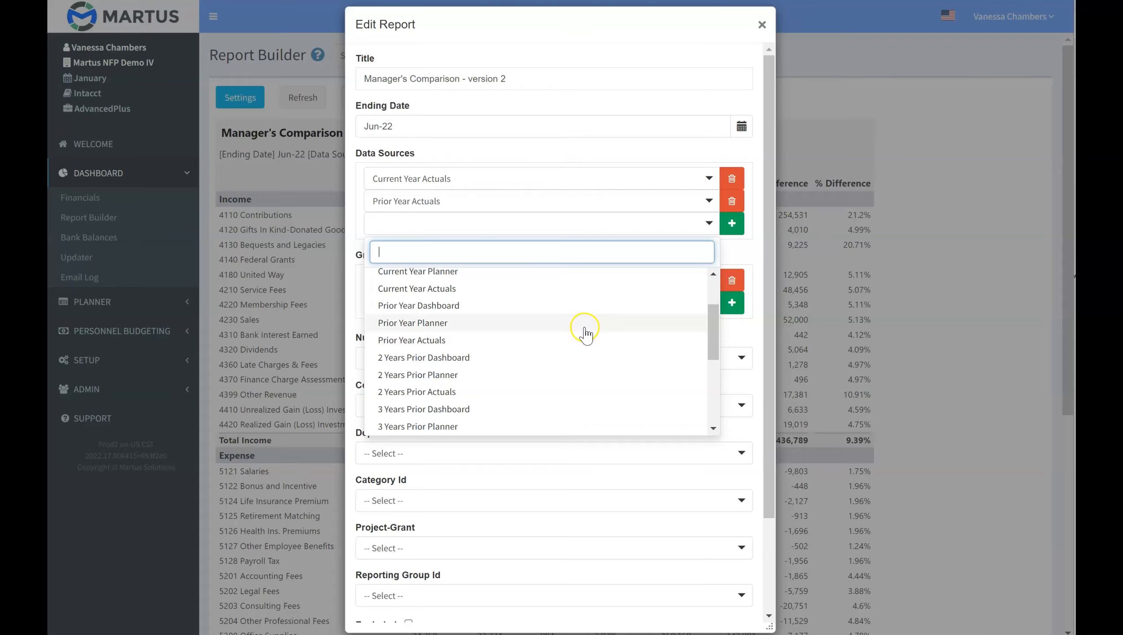
pyautogui.scroll(-2, 587, 331)
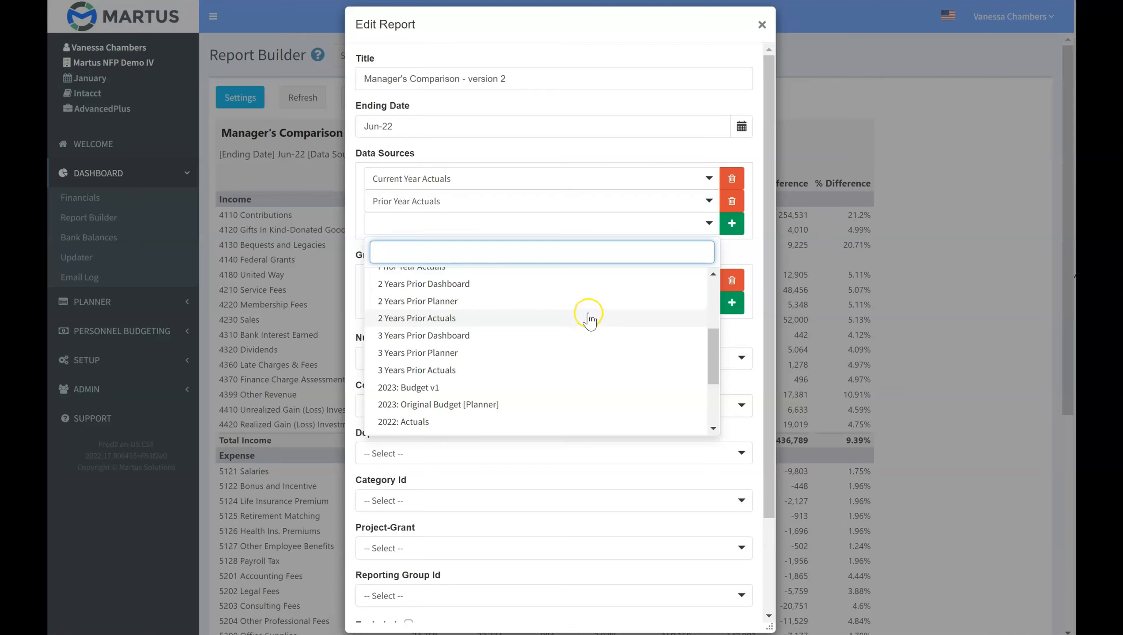
pyautogui.scroll(3, 591, 320)
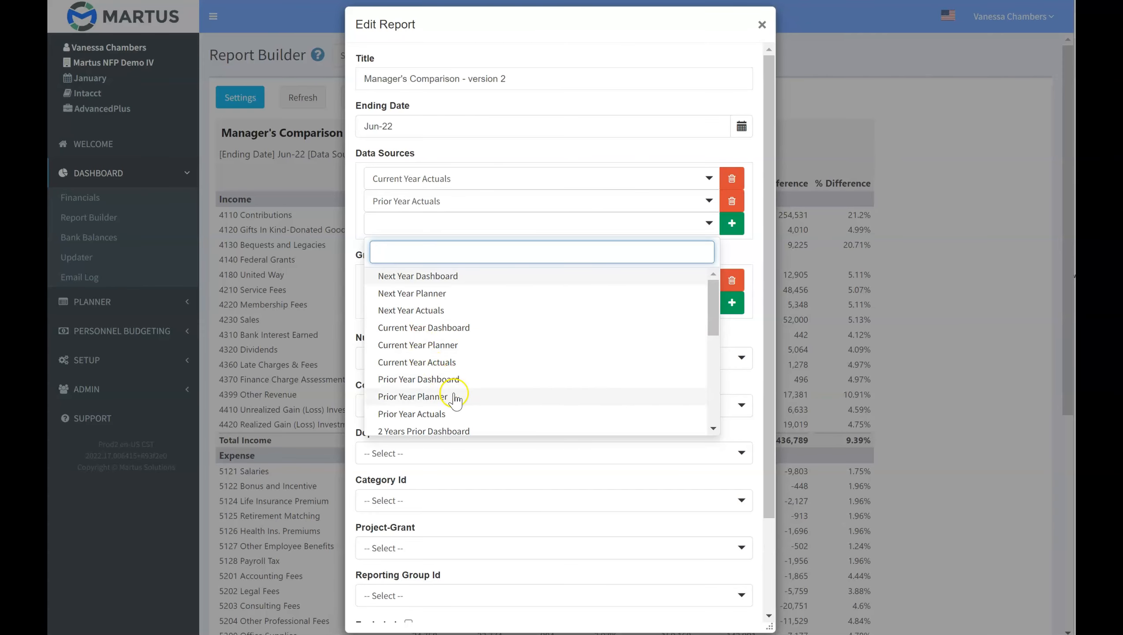
pyautogui.scroll(-4, 552, 364)
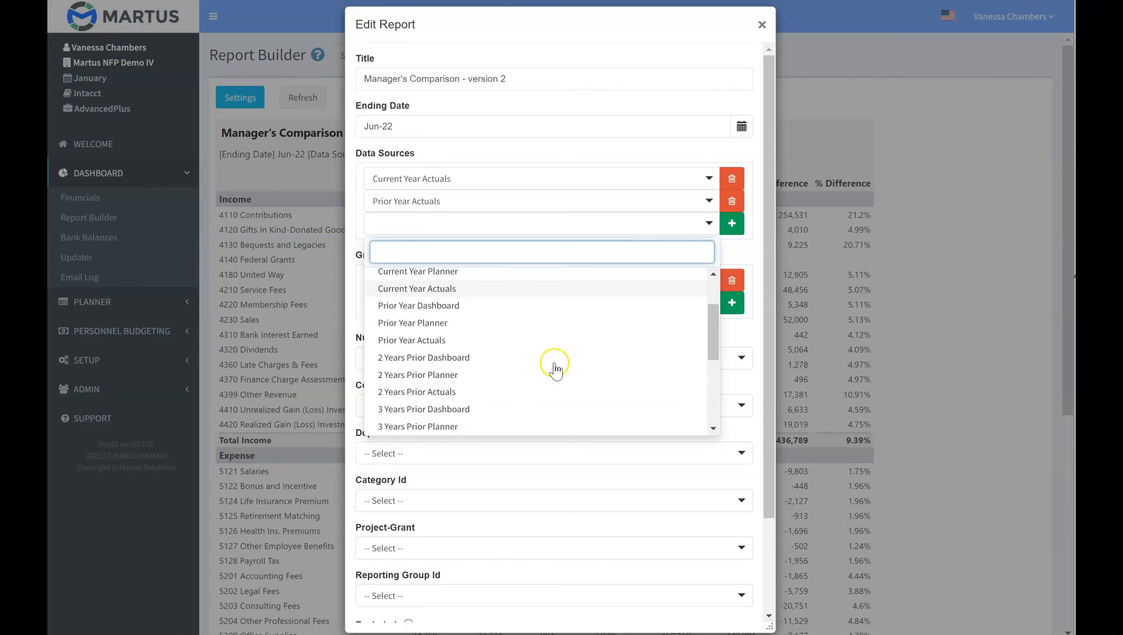
pyautogui.scroll(1, 555, 369)
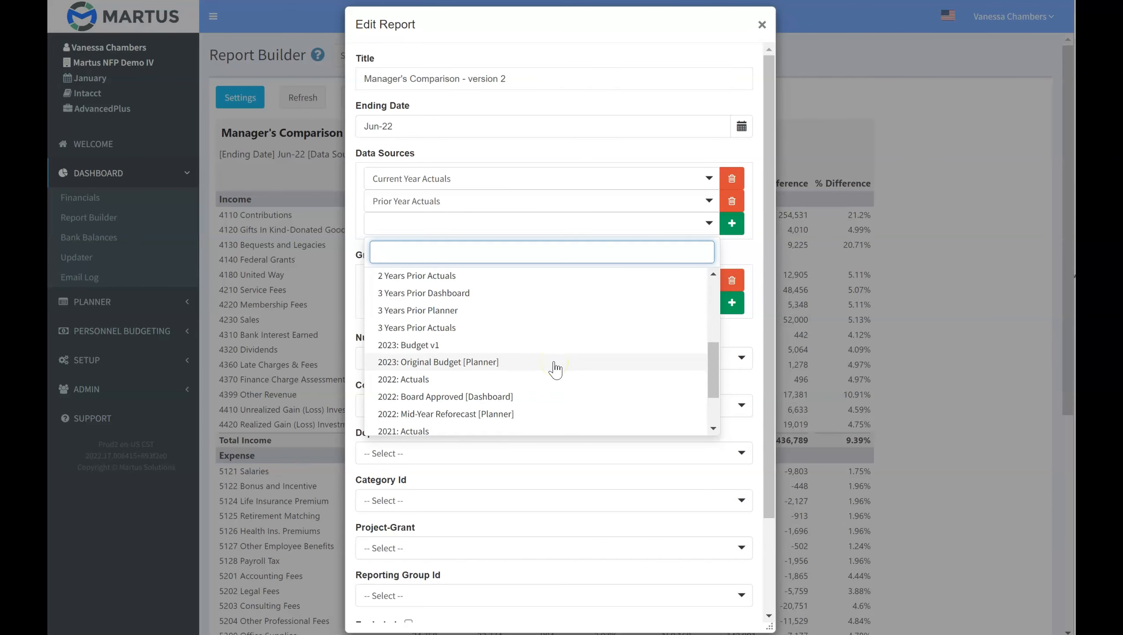
pyautogui.scroll(-3, 555, 368)
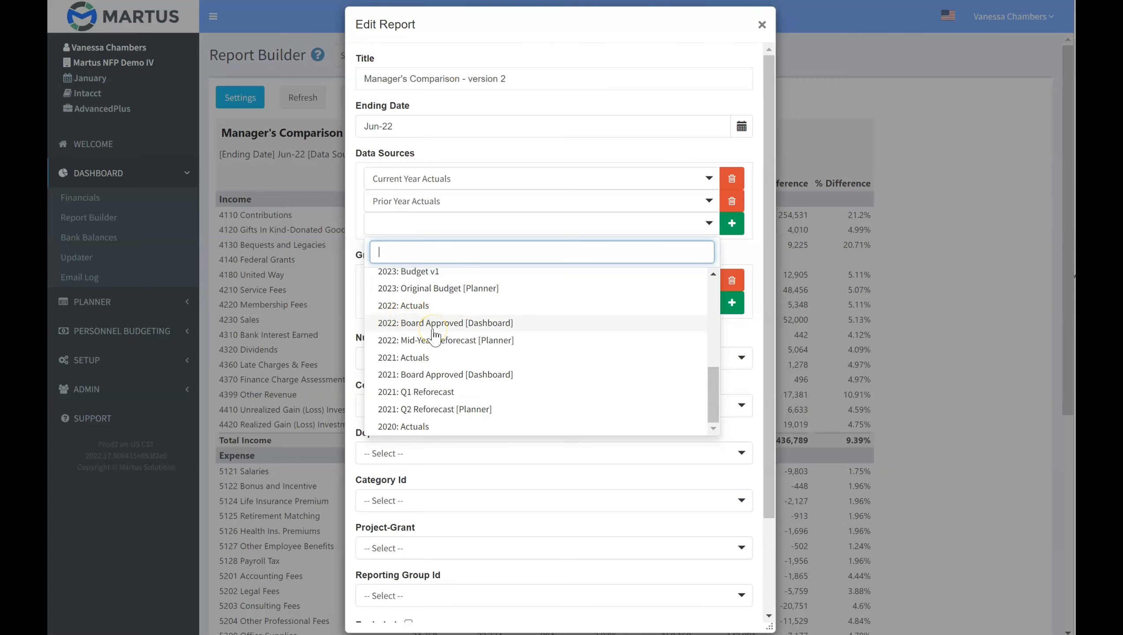
pyautogui.click(695, 233)
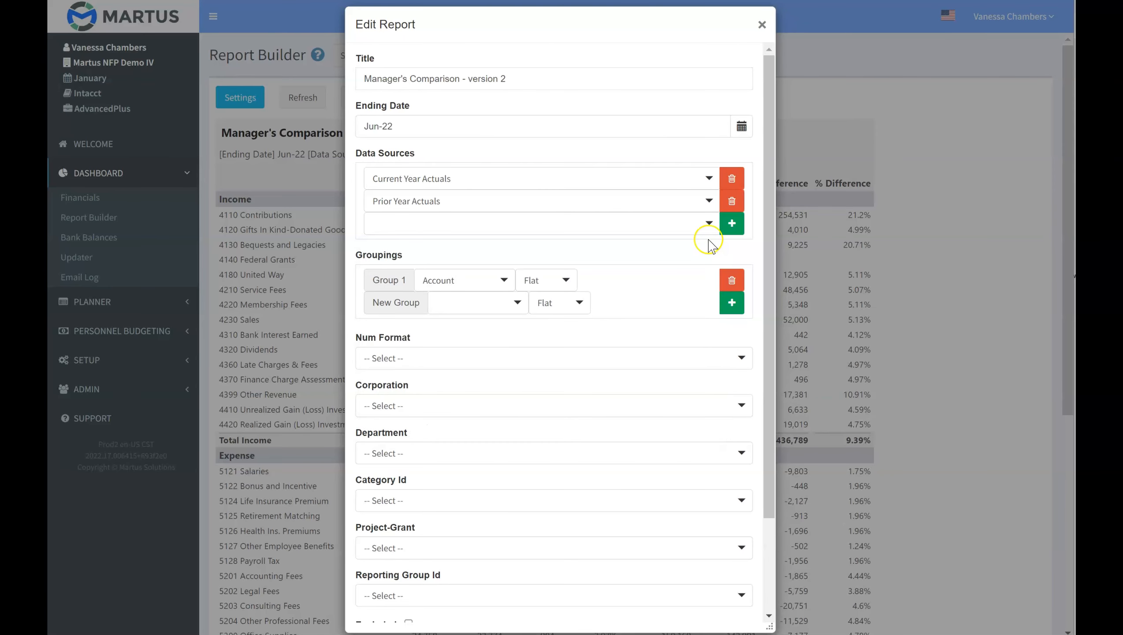
pyautogui.click(500, 197)
# Examine the dimension choices and the display modes available for the report's Group 1
pyautogui.click(504, 282)
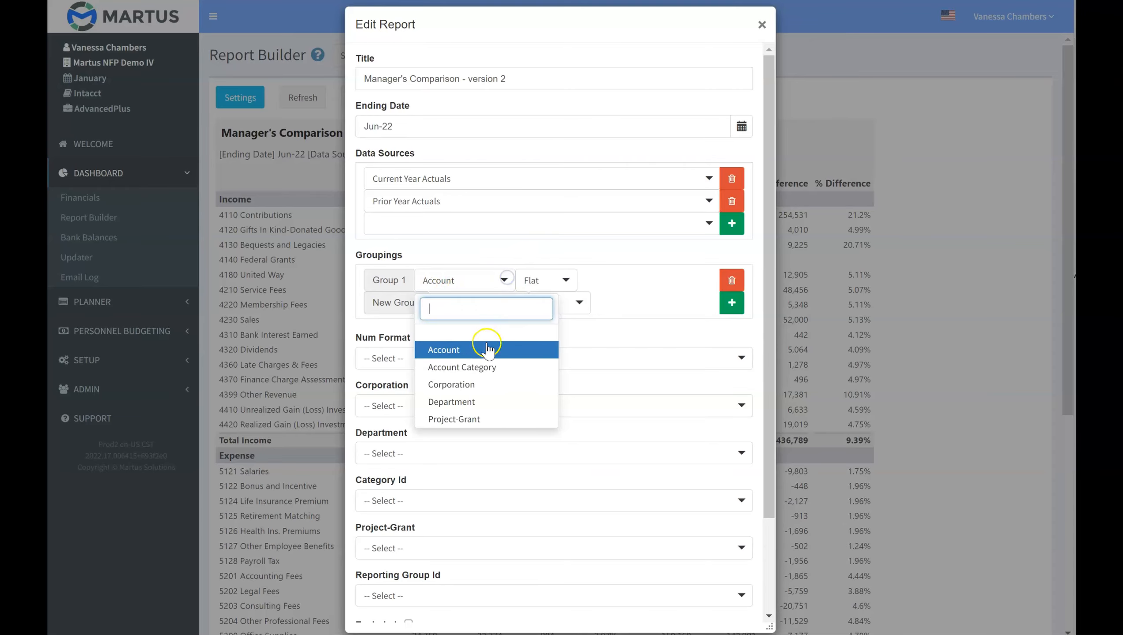
pyautogui.click(551, 291)
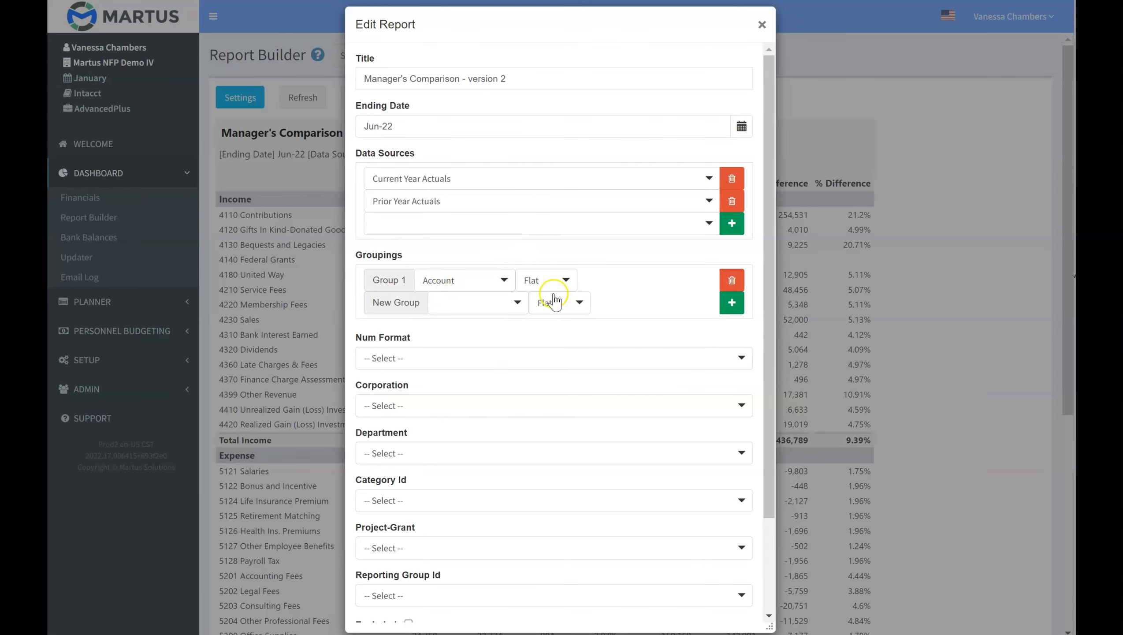
pyautogui.click(569, 281)
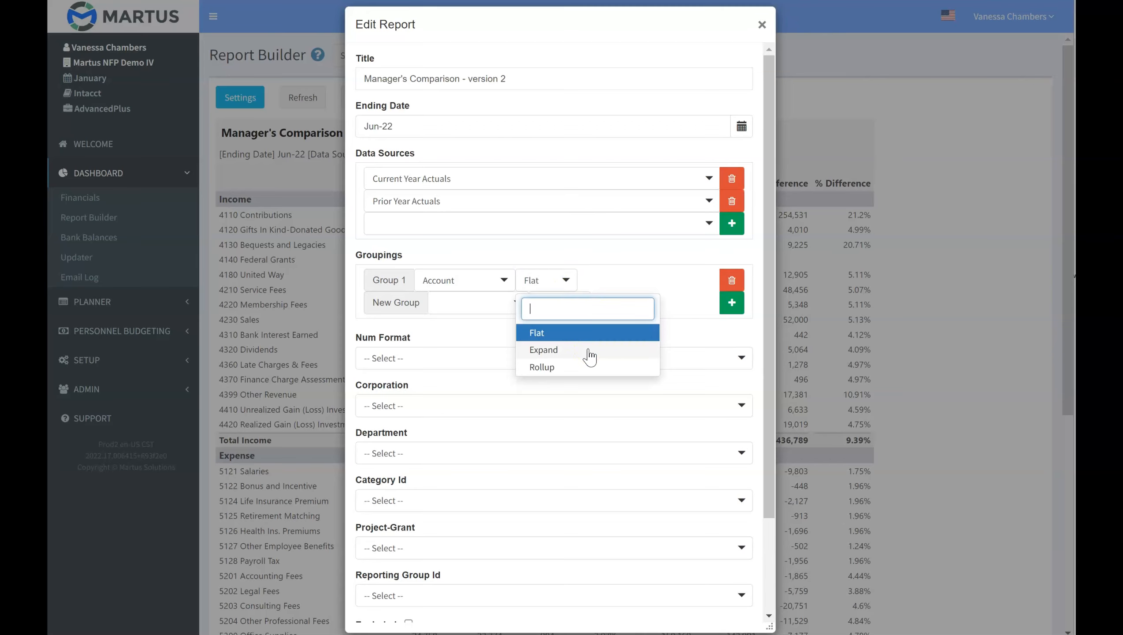
pyautogui.click(621, 262)
pyautogui.click(378, 279)
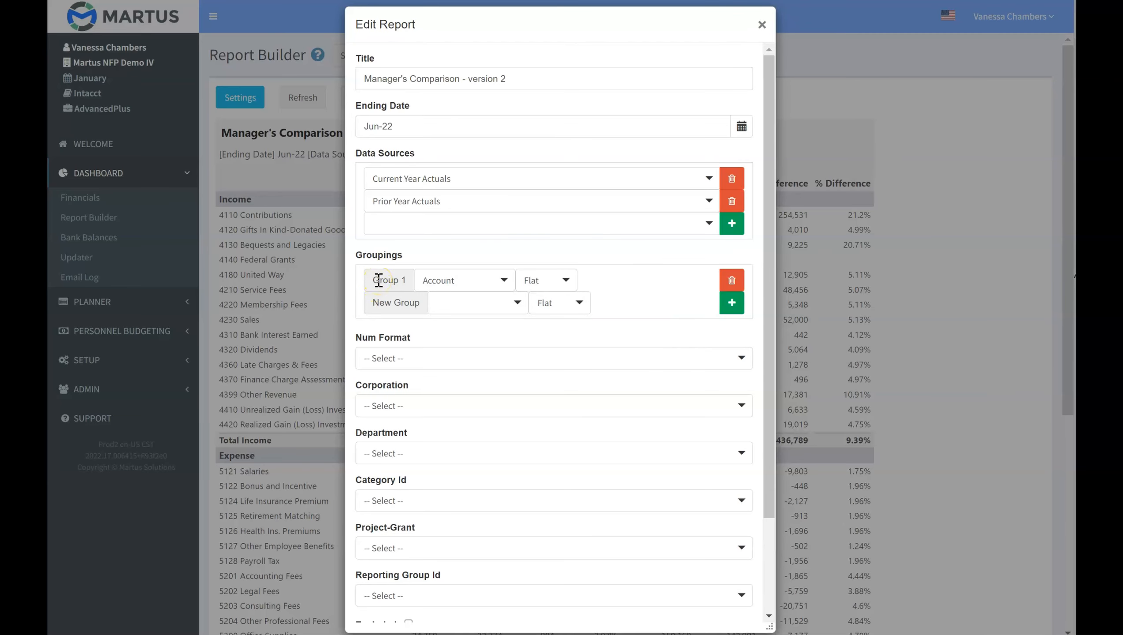
# Set Group 1 to Department and add Project-Grant as the second grouping
pyautogui.click(496, 281)
pyautogui.click(517, 402)
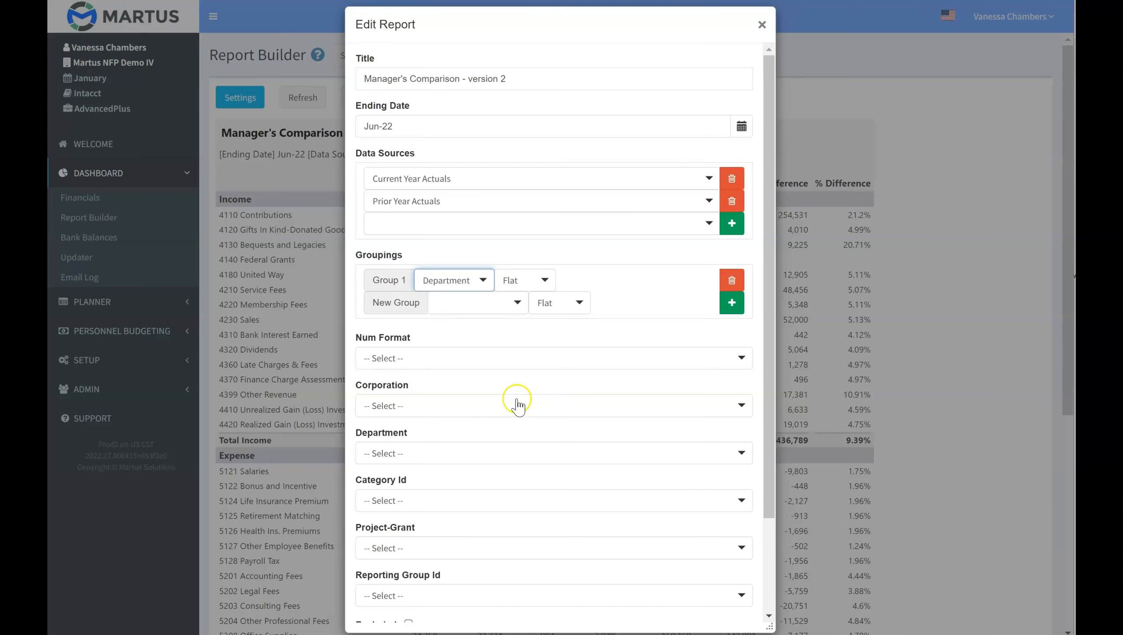
pyautogui.click(467, 309)
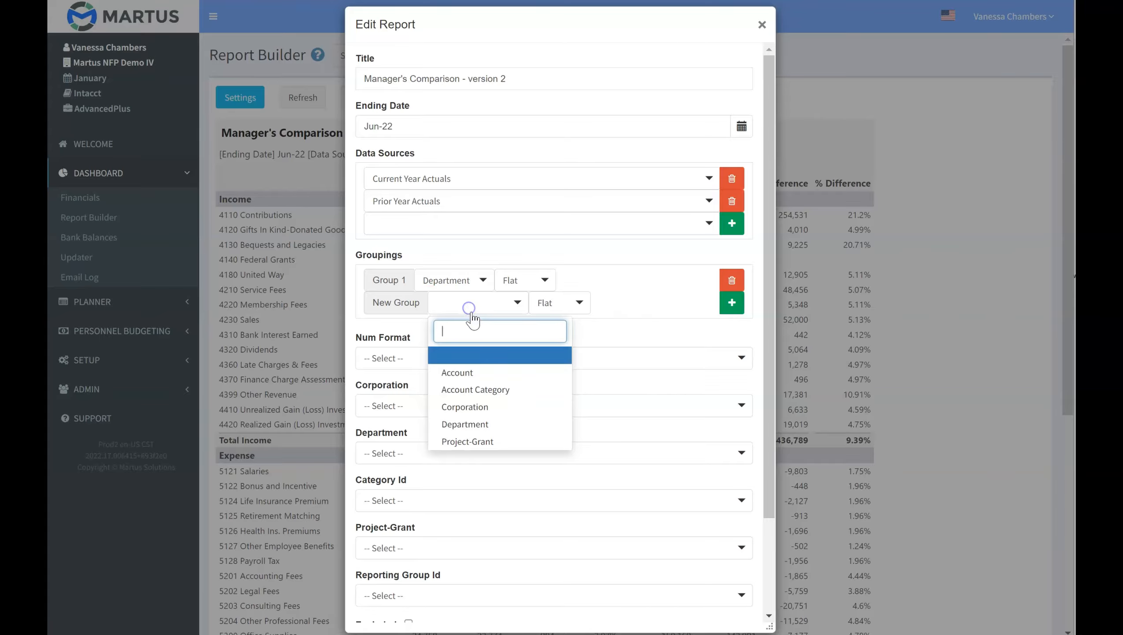
pyautogui.click(488, 375)
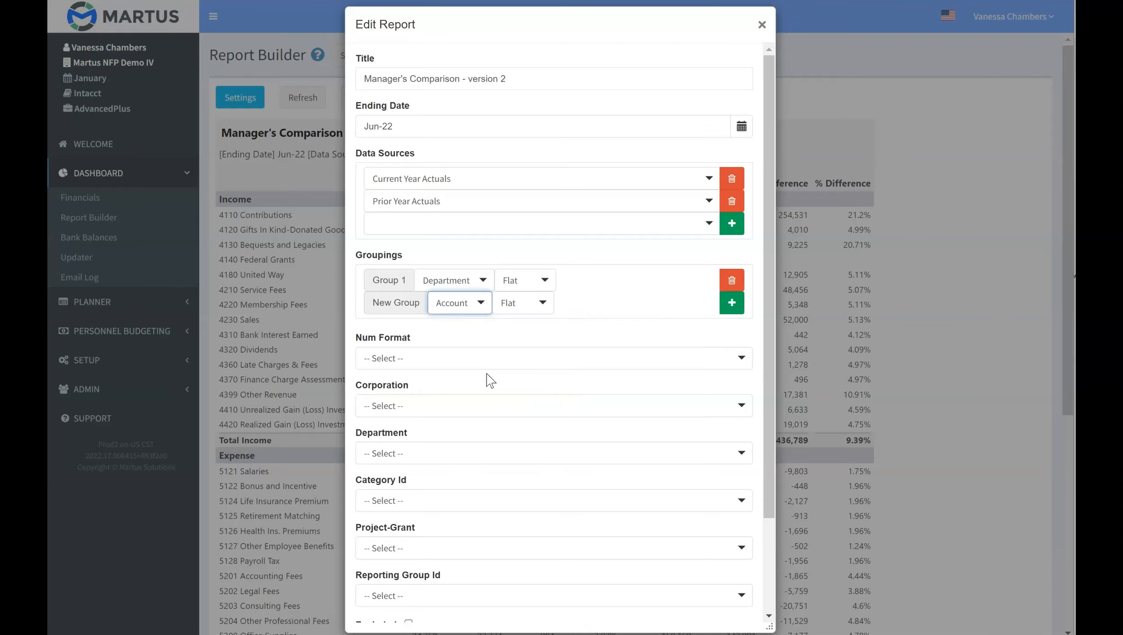
pyautogui.click(480, 305)
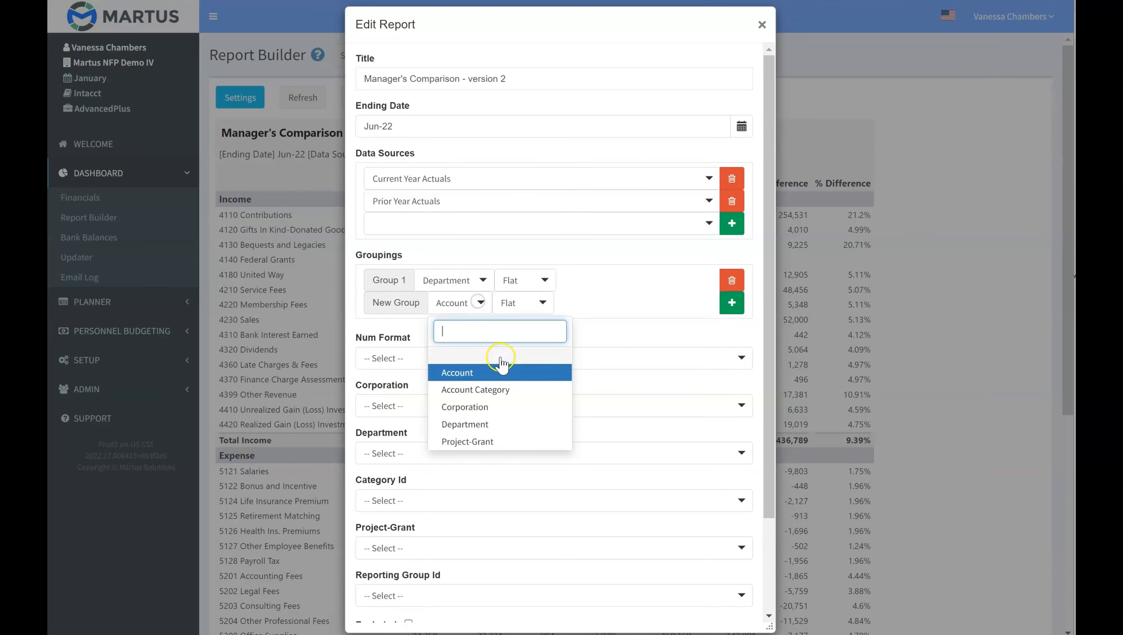
pyautogui.click(515, 441)
pyautogui.click(731, 305)
# Add Account as the third grouping, and update and refresh the report
pyautogui.click(484, 323)
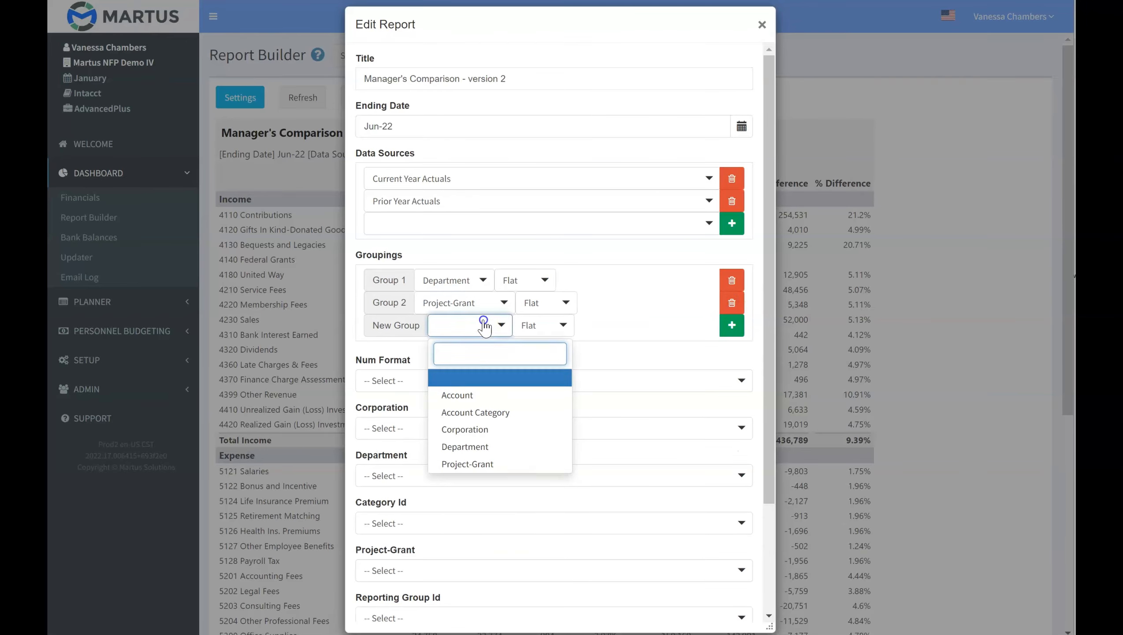
pyautogui.click(458, 395)
pyautogui.click(732, 325)
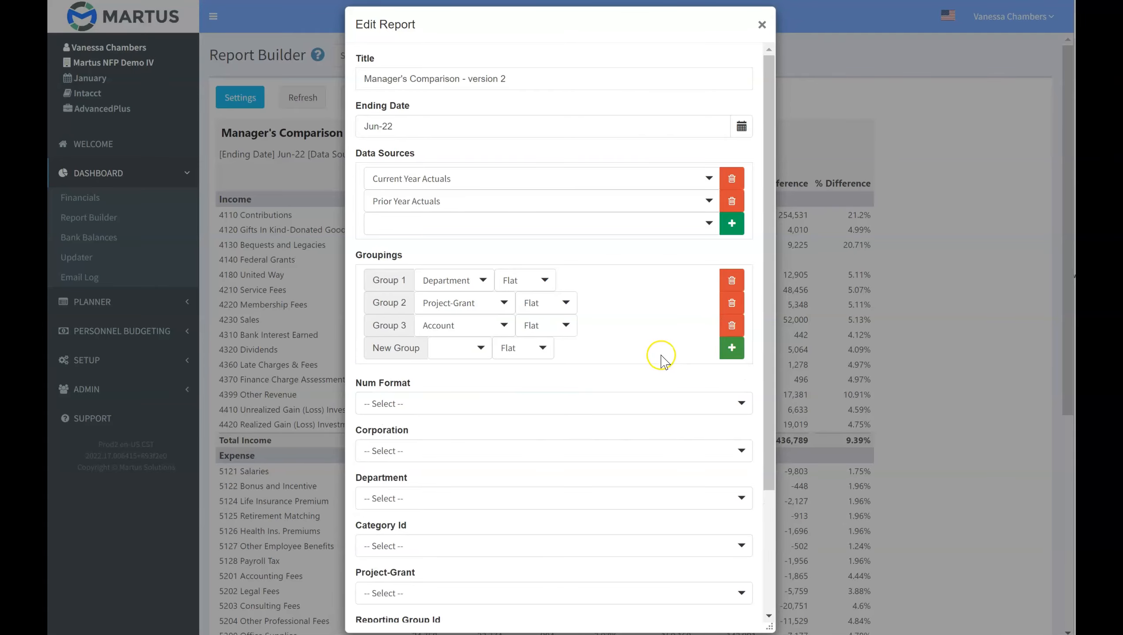
pyautogui.scroll(-3, 657, 351)
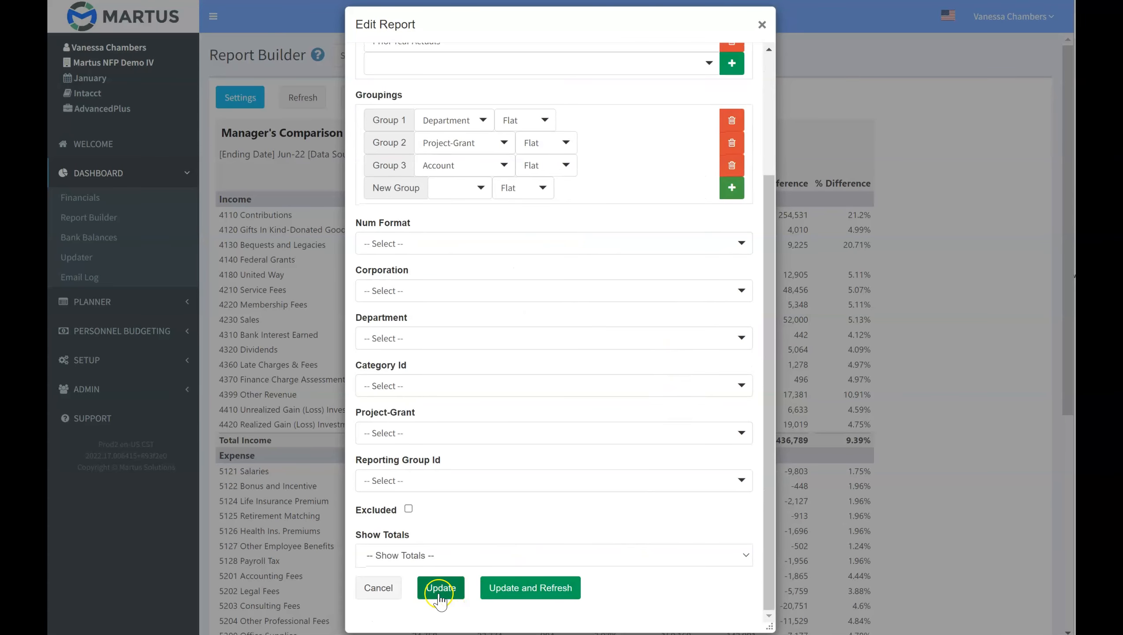
pyautogui.click(524, 591)
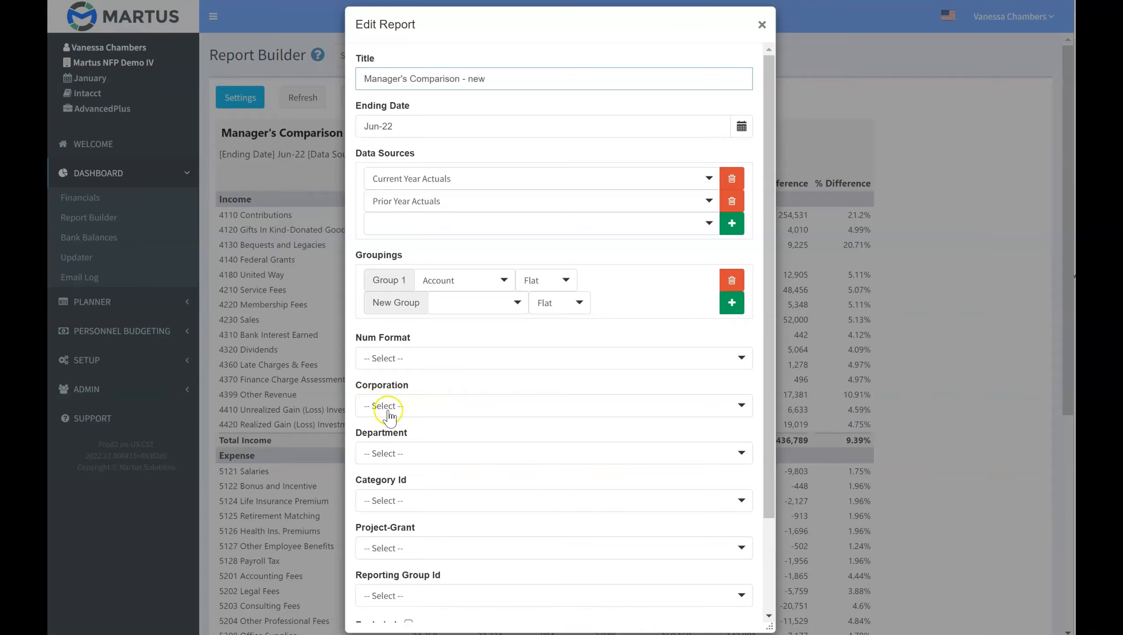
# Examine the Department and Reporting Group Id filter choices in the report settings, and close the settings without changes
pyautogui.click(419, 463)
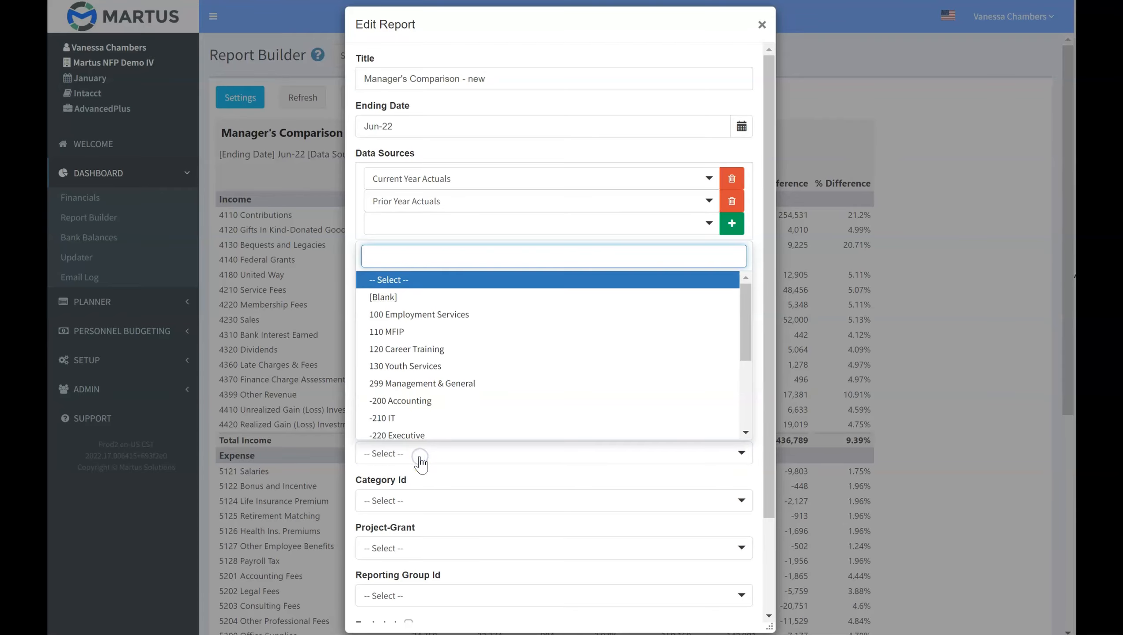
pyautogui.click(607, 43)
pyautogui.scroll(-2, 481, 532)
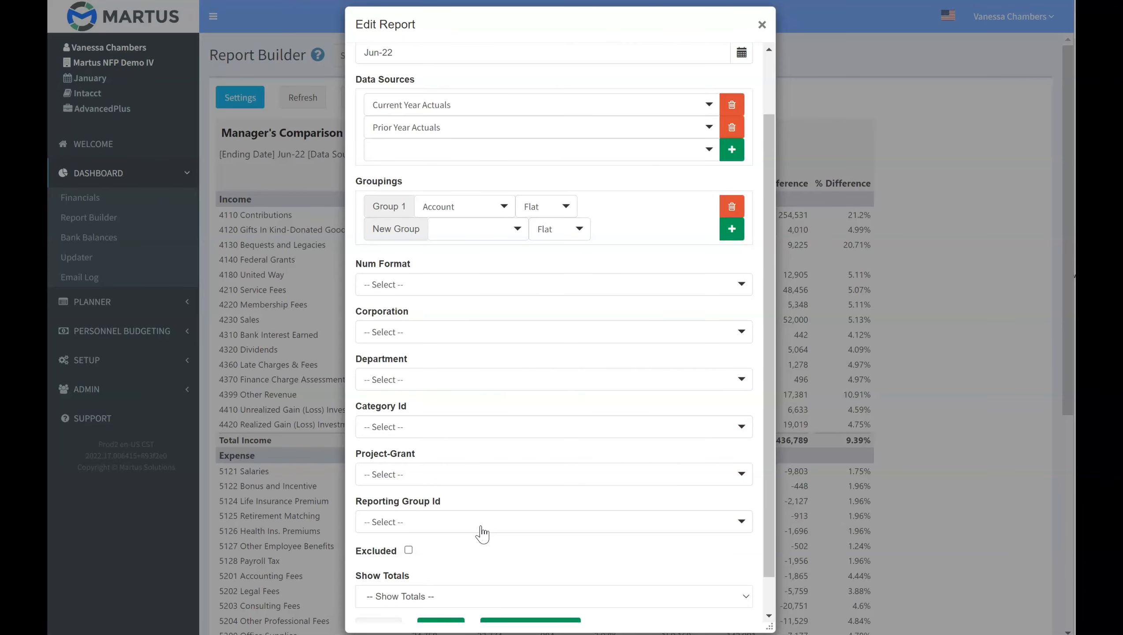
pyautogui.click(482, 528)
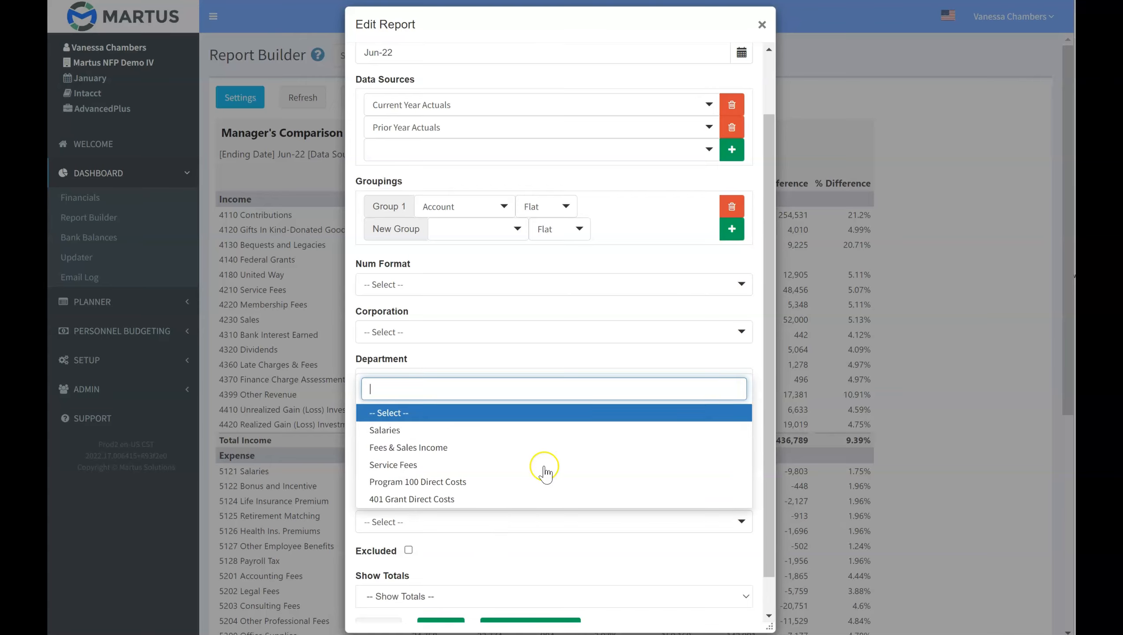
pyautogui.click(762, 25)
pyautogui.click(762, 24)
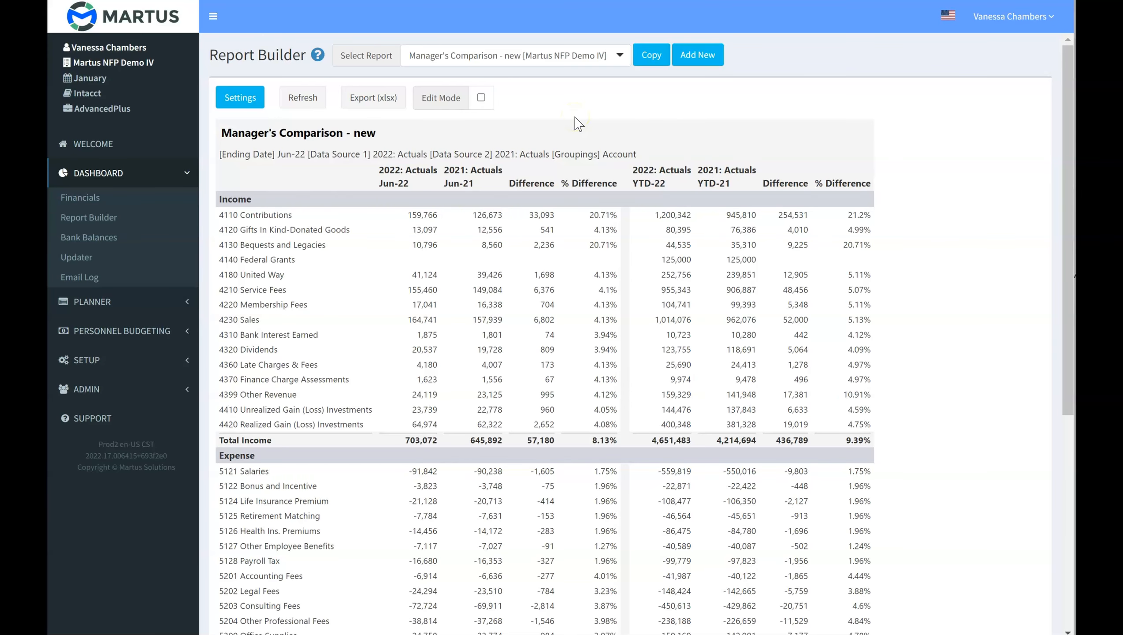
# Add Current Year Dashboard as the report's third data source, and update and refresh the report
pyautogui.click(236, 106)
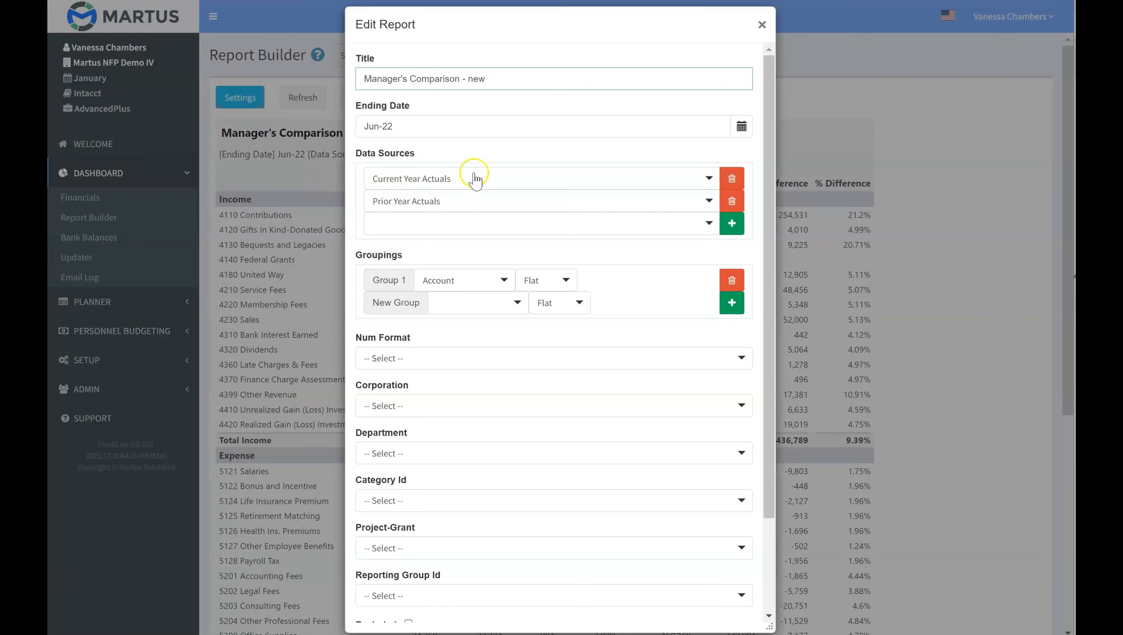
pyautogui.click(437, 224)
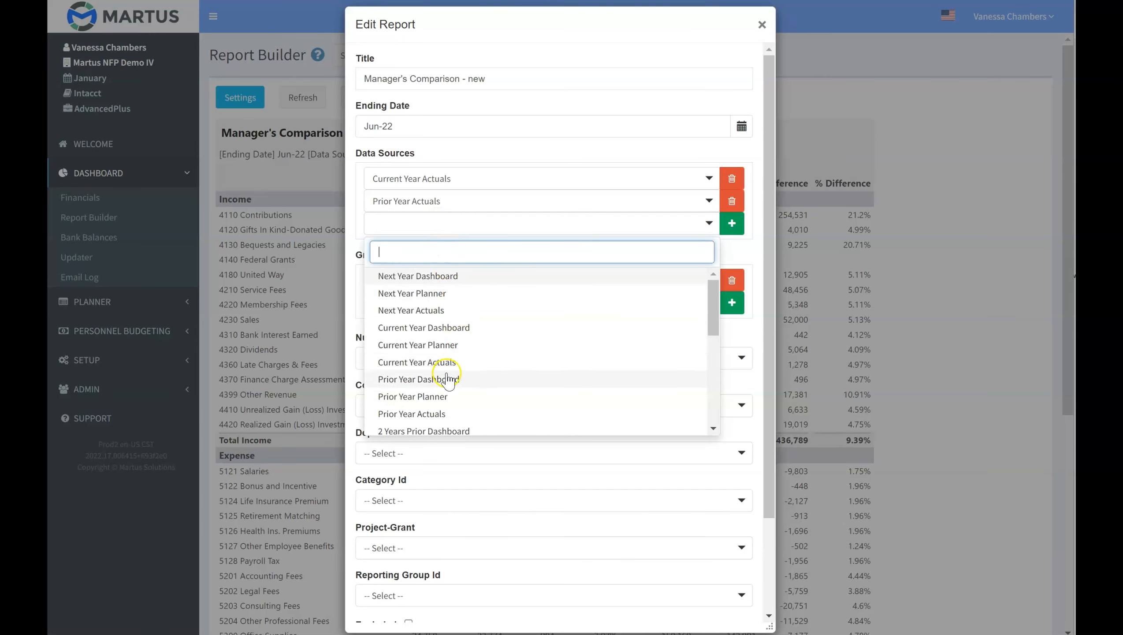
pyautogui.click(457, 331)
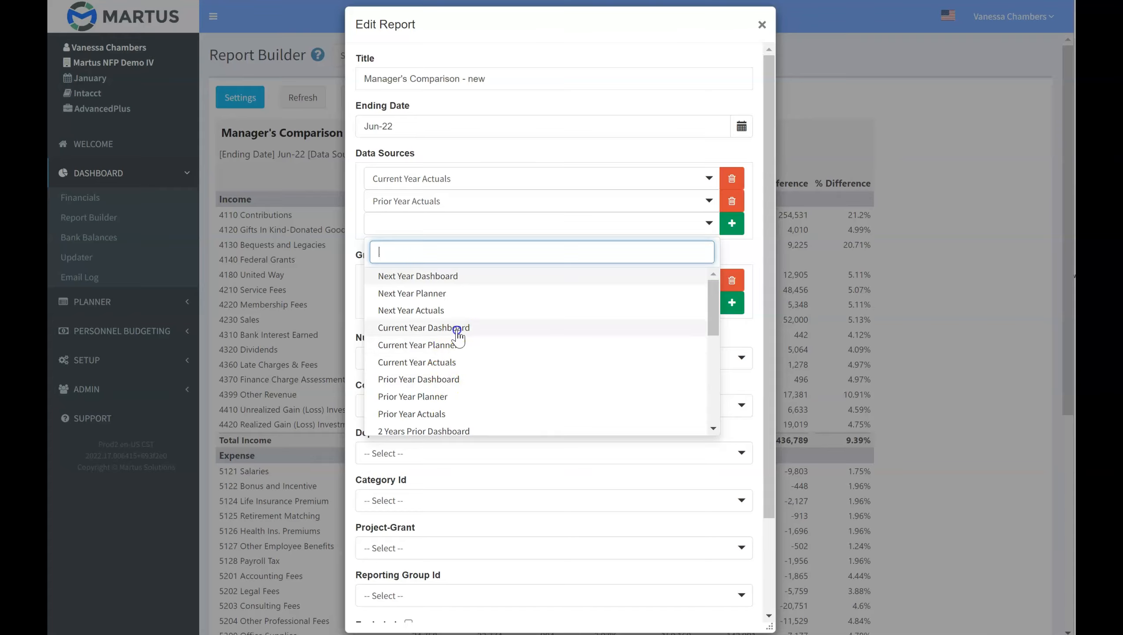
pyautogui.click(735, 222)
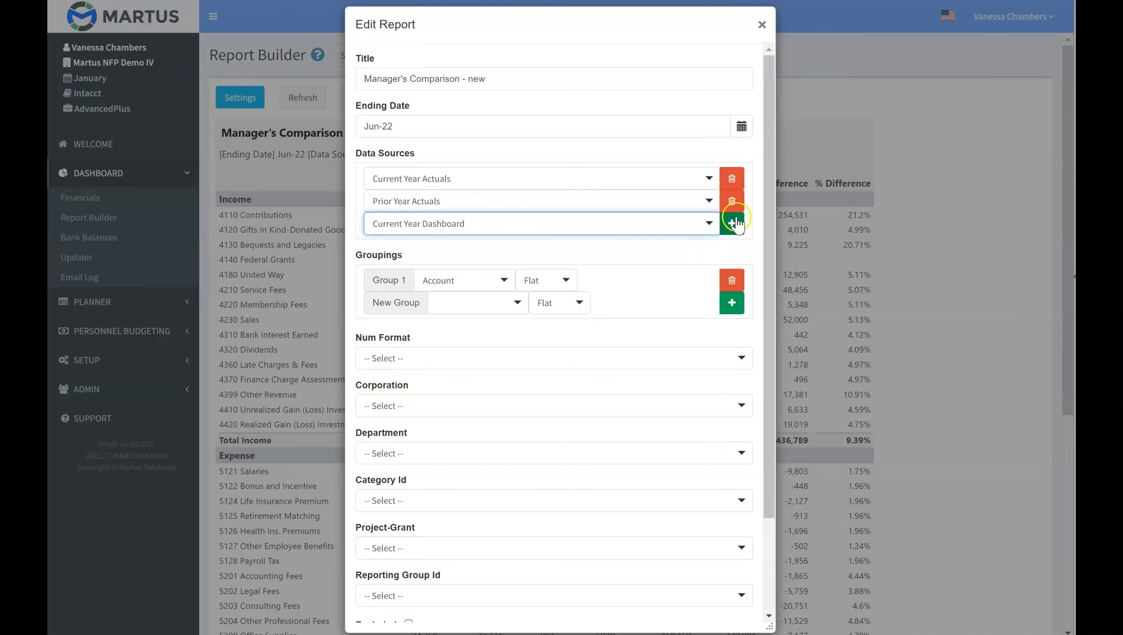
pyautogui.scroll(-3, 617, 311)
pyautogui.click(539, 596)
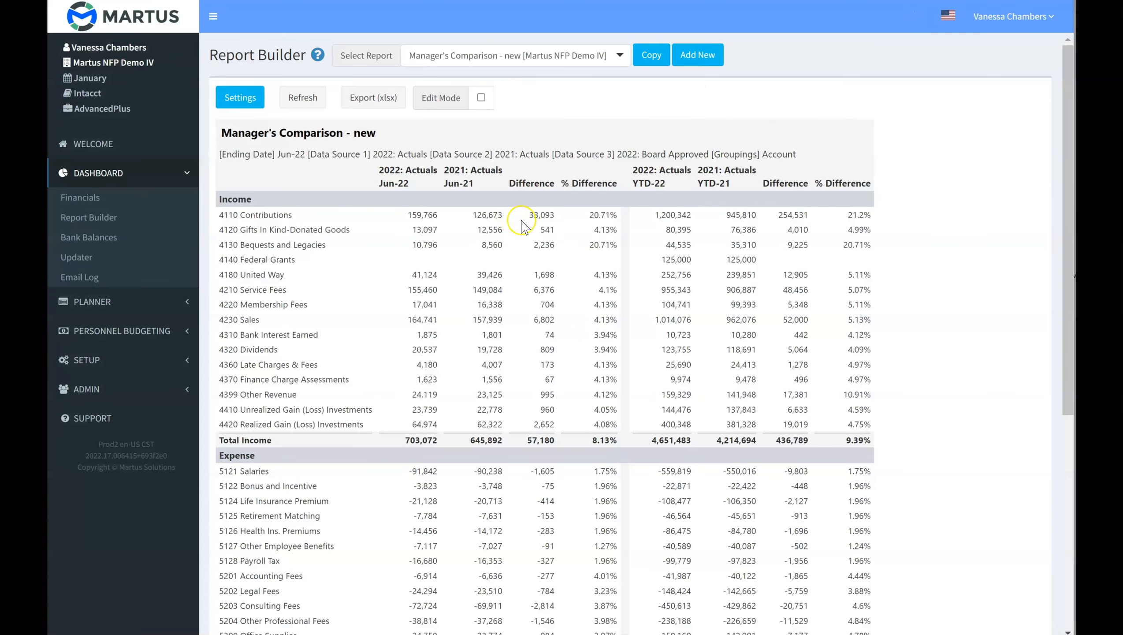
# Turn on the report's edit mode and add a column to the right of the monthly % Difference column
pyautogui.click(481, 97)
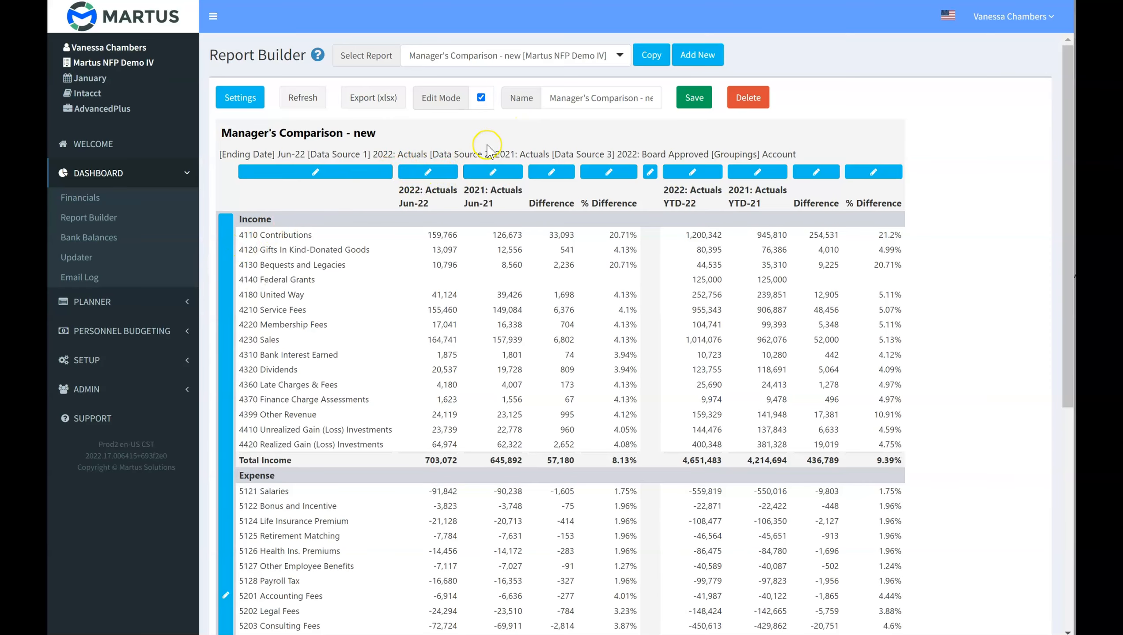
pyautogui.click(616, 174)
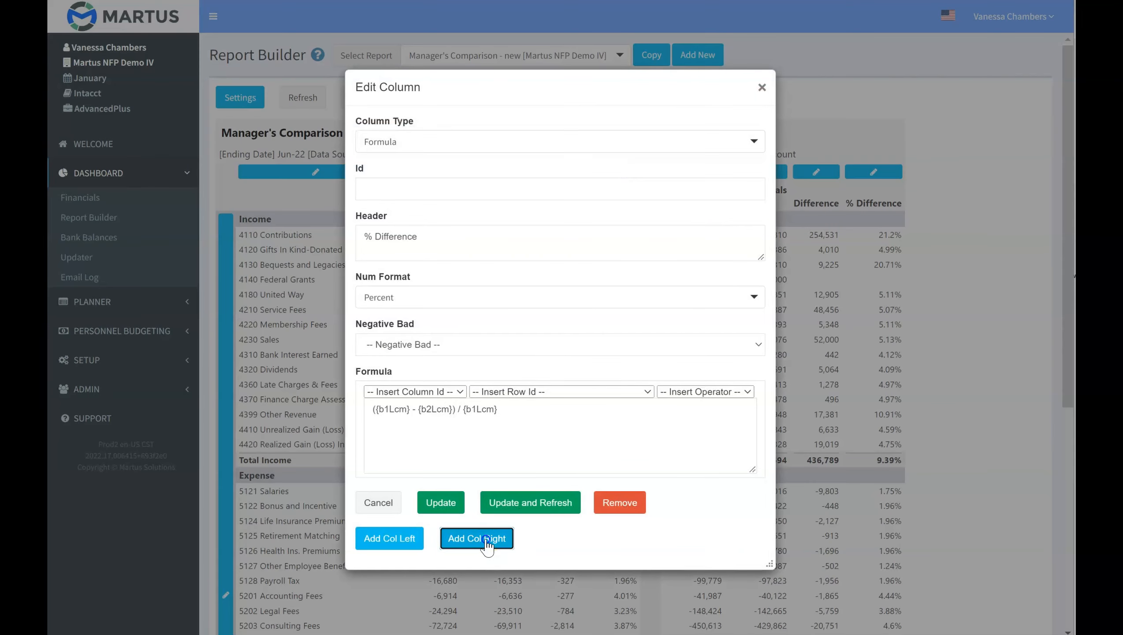
pyautogui.click(484, 539)
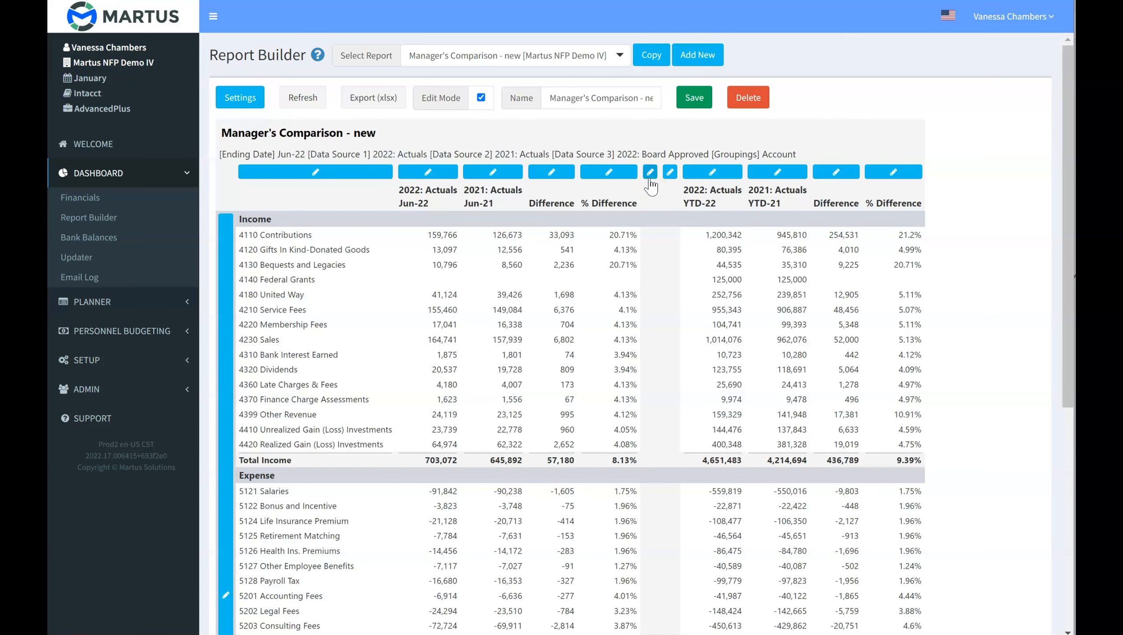
# Change the new blank column beside the monthly % Difference column from a separator to the Period column type
pyautogui.click(650, 173)
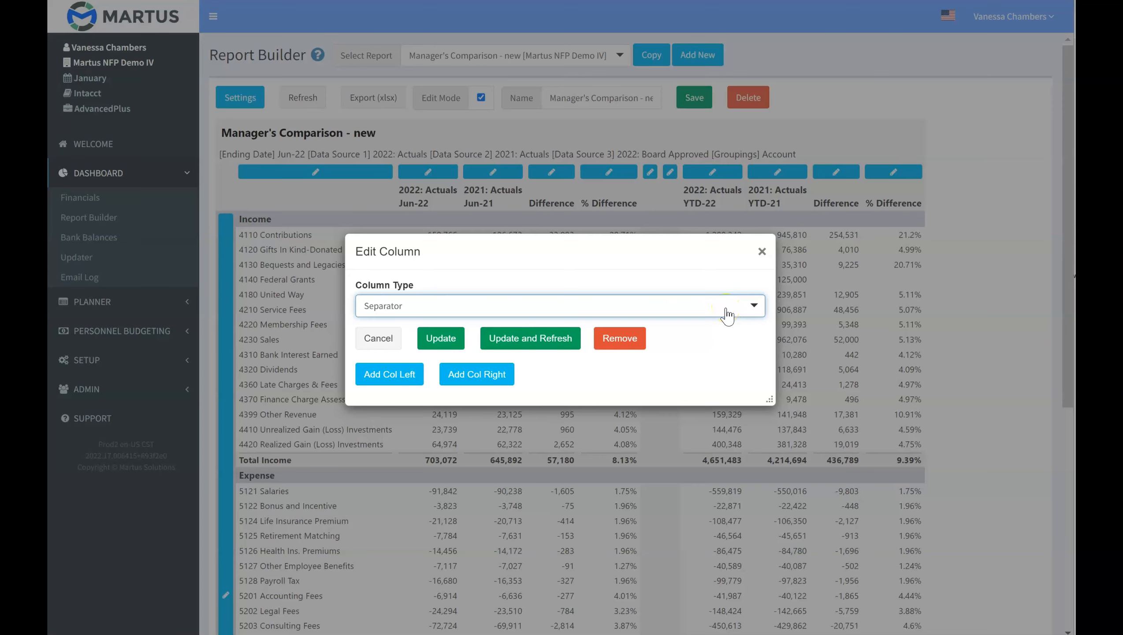
pyautogui.click(749, 307)
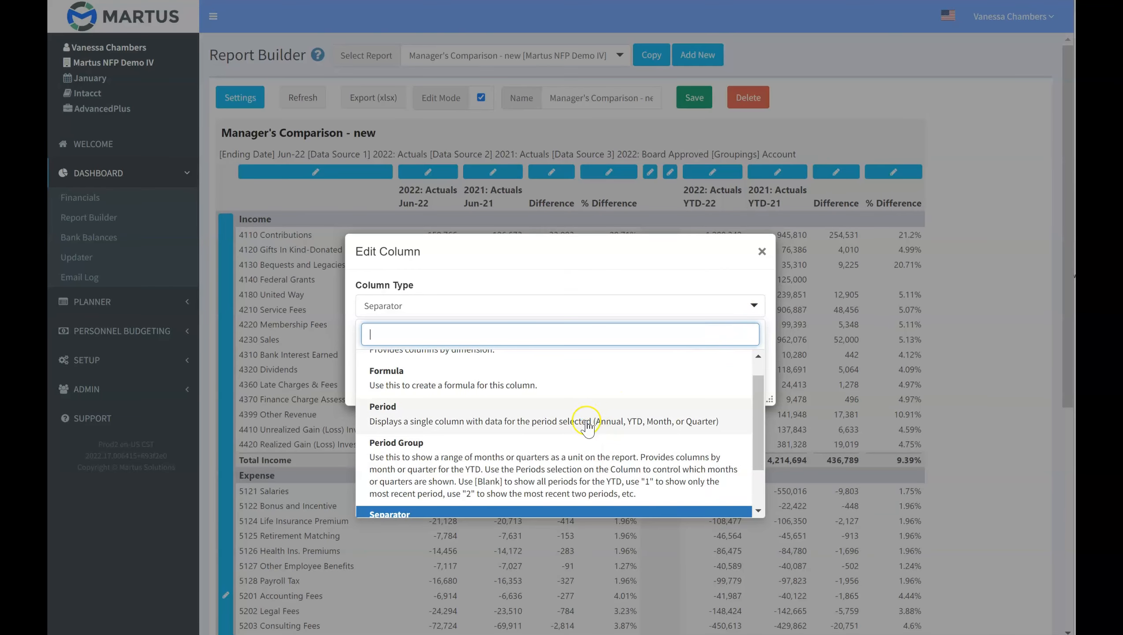
pyautogui.click(541, 424)
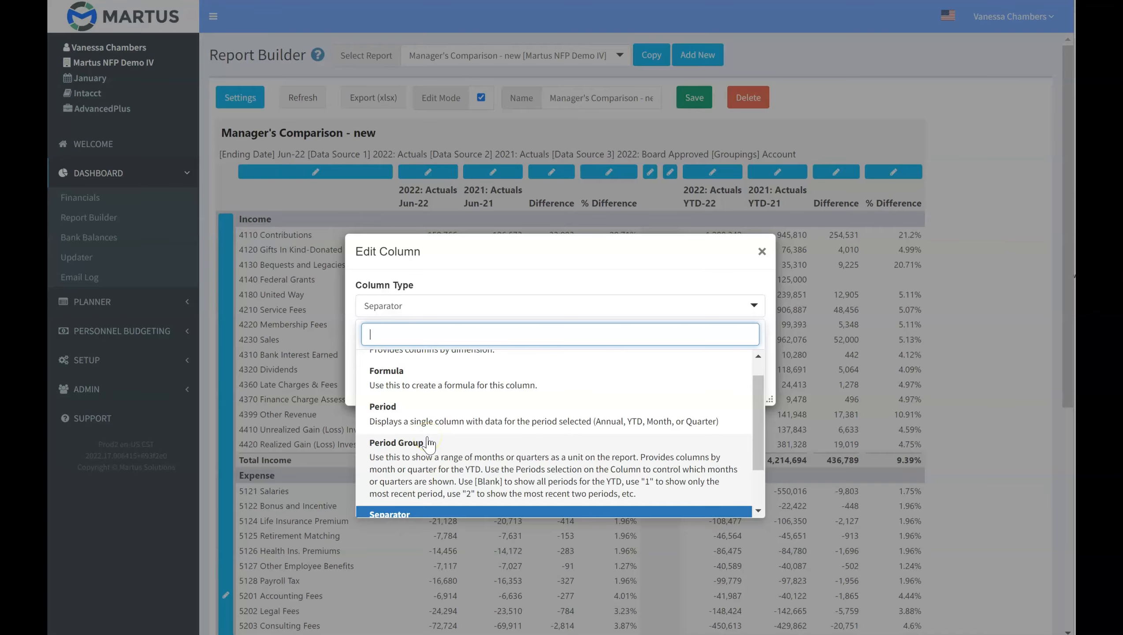
pyautogui.click(430, 420)
pyautogui.click(466, 256)
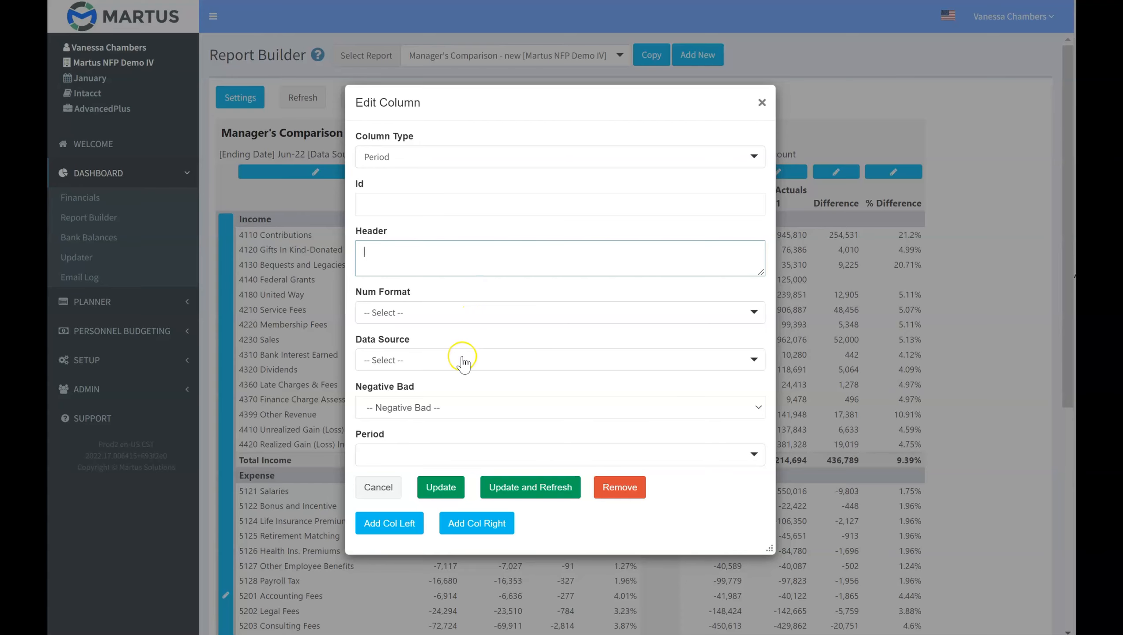
# Review the column's number format choices without selecting one, and set its data source to Current Year Dashboard
pyautogui.click(487, 312)
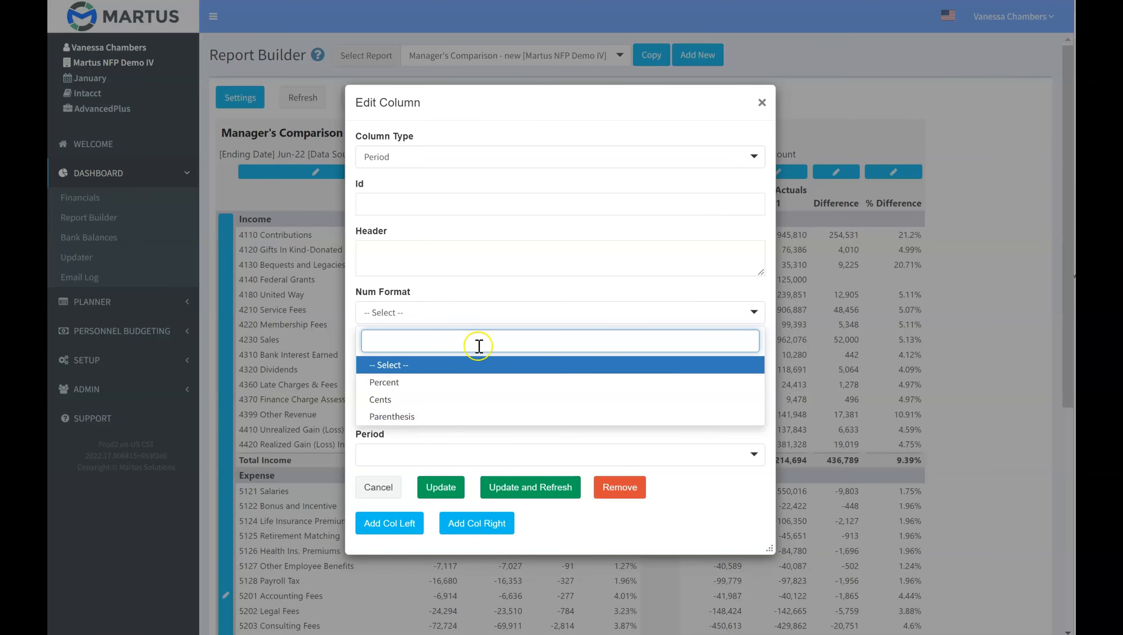
pyautogui.click(345, 394)
pyautogui.click(436, 362)
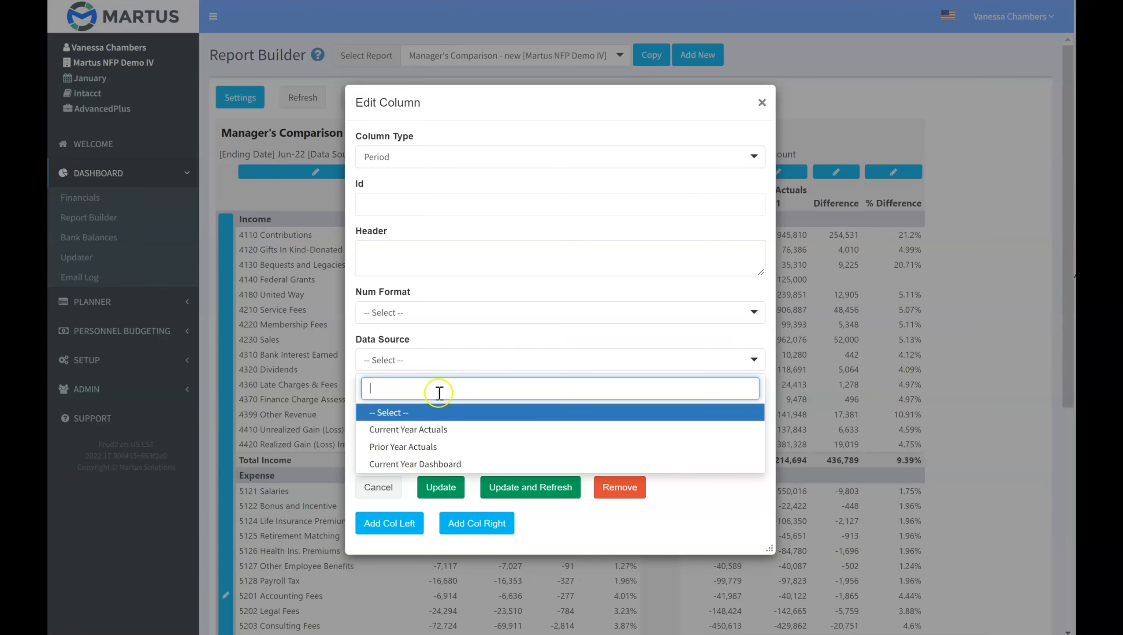
pyautogui.click(419, 465)
# Set the column's period to Ending date, and update and refresh the report
pyautogui.click(426, 454)
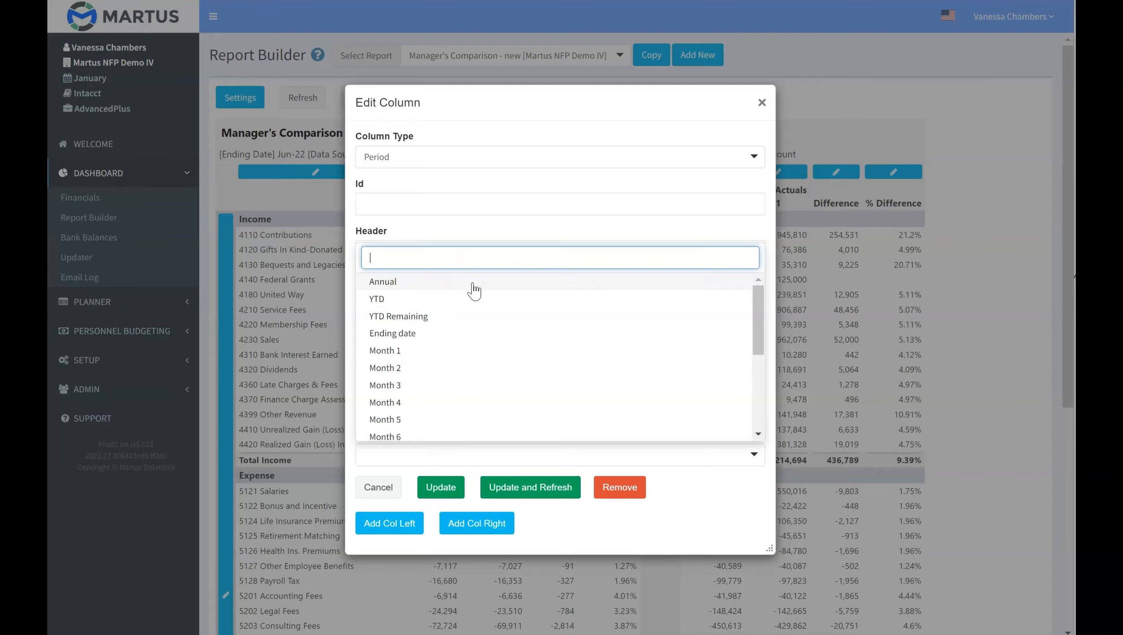
pyautogui.click(375, 302)
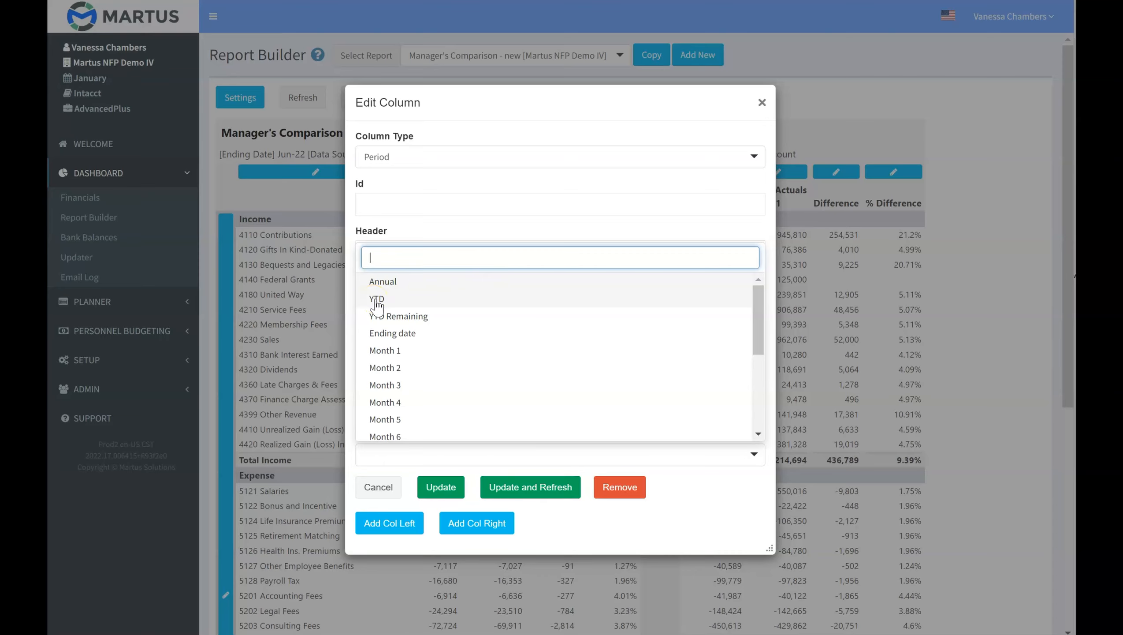
pyautogui.click(418, 317)
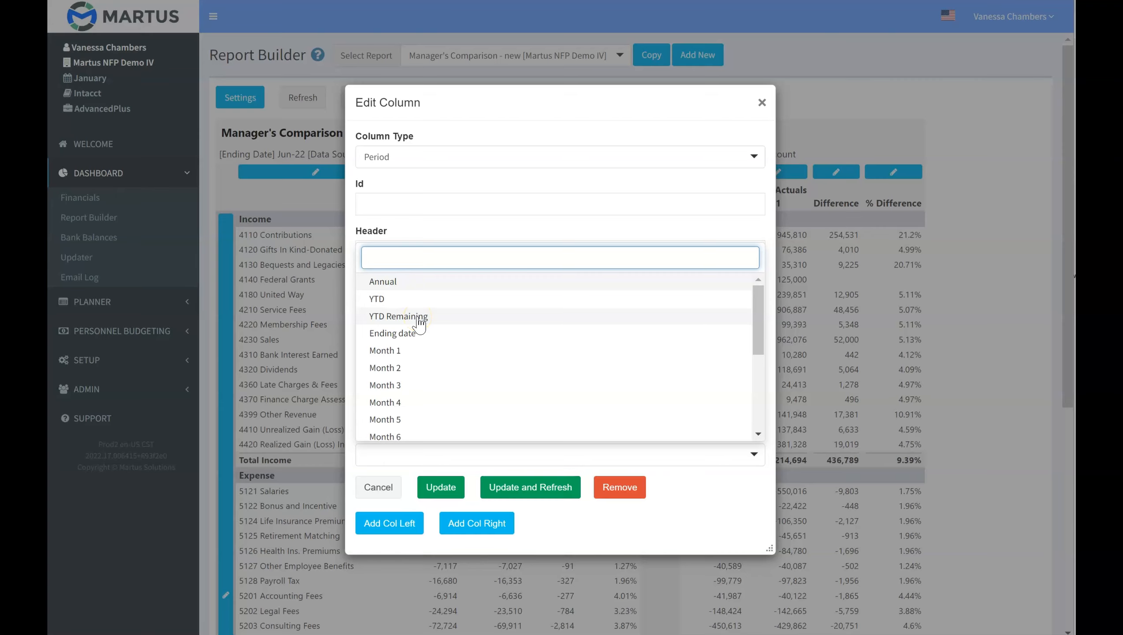
pyautogui.click(415, 338)
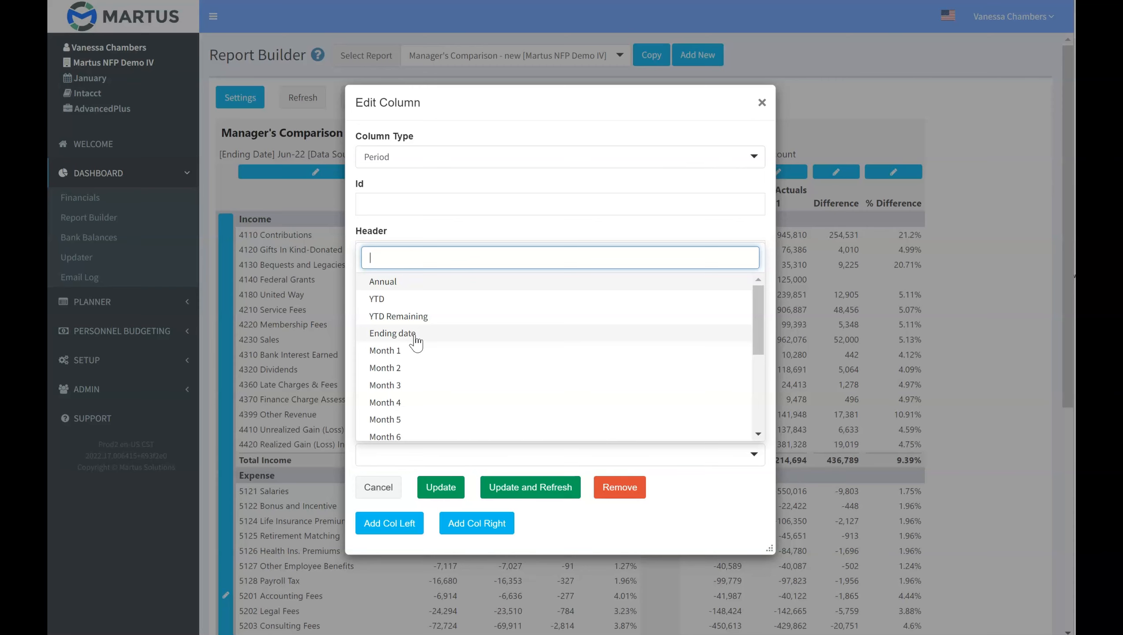
pyautogui.scroll(-4, 422, 353)
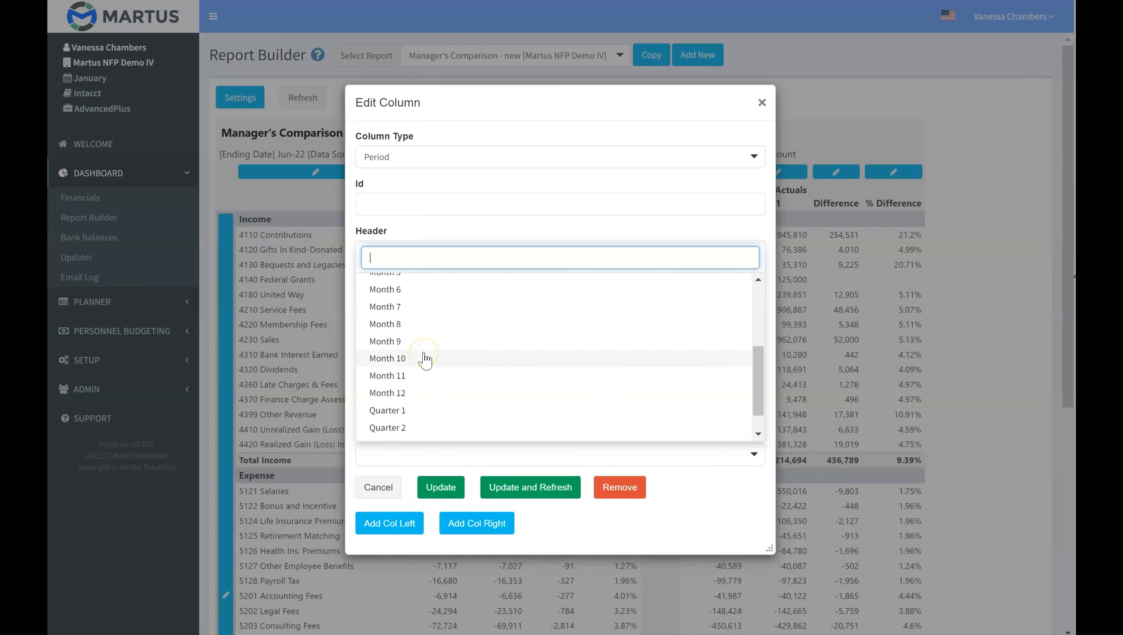
pyautogui.click(428, 365)
pyautogui.scroll(4, 426, 364)
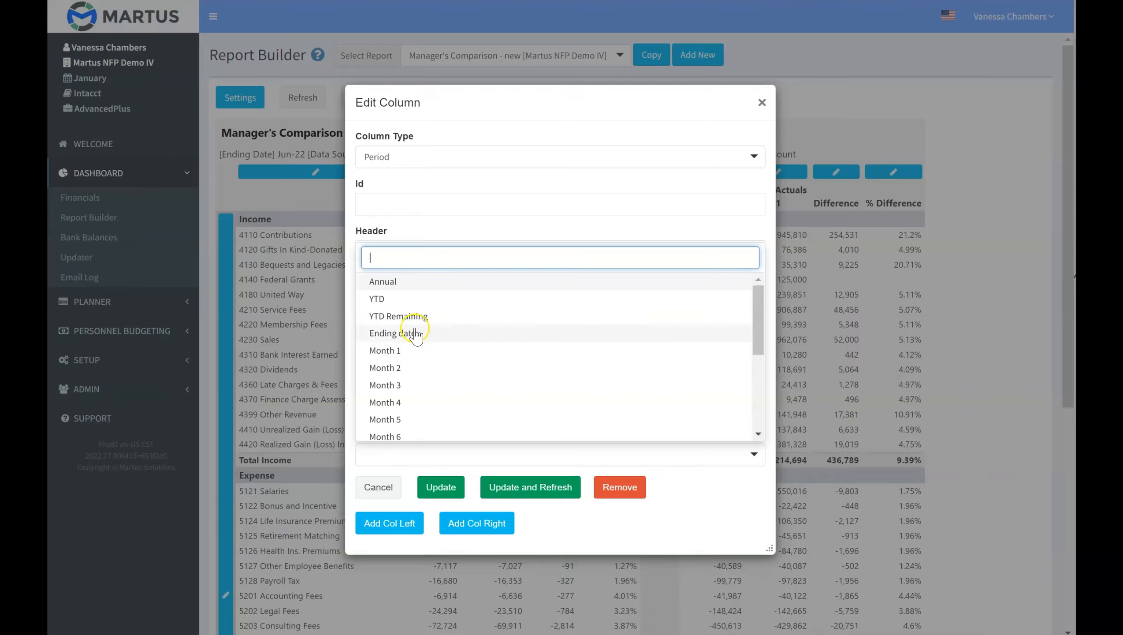
pyautogui.click(410, 332)
pyautogui.click(563, 488)
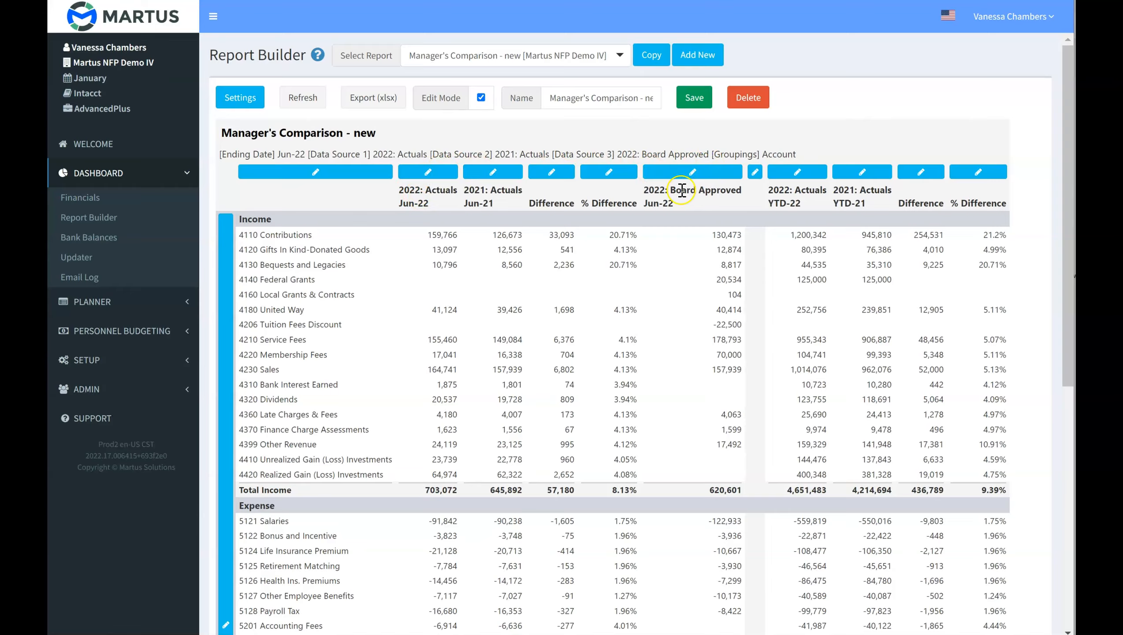
# Add a column to the right of the 2022: Board Approved column and set its type to Formula
pyautogui.click(691, 171)
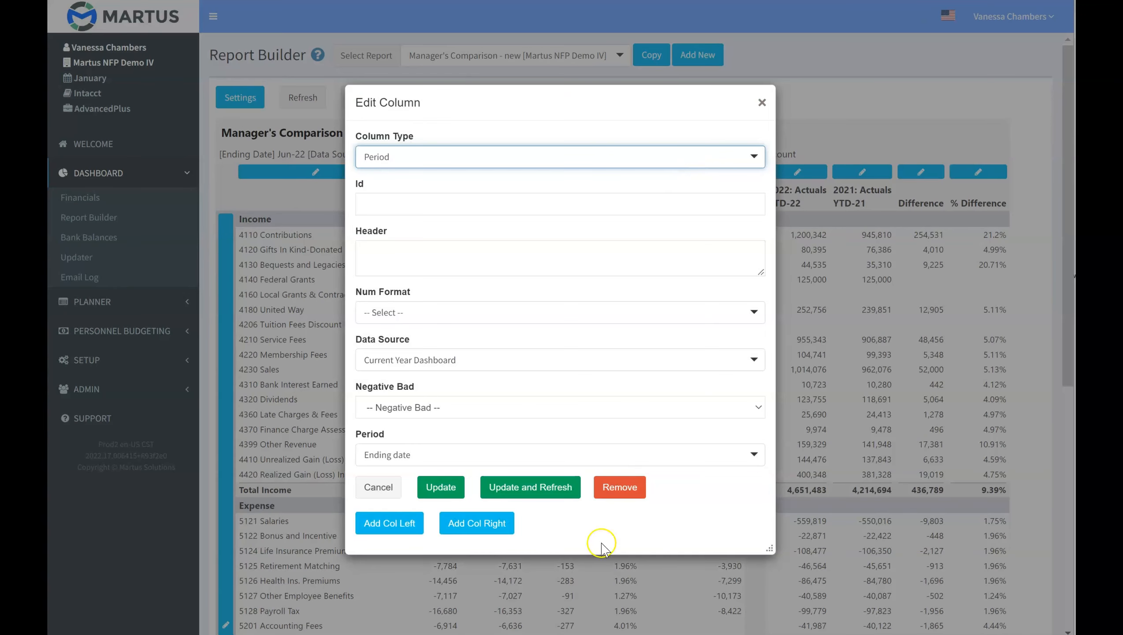
pyautogui.click(464, 525)
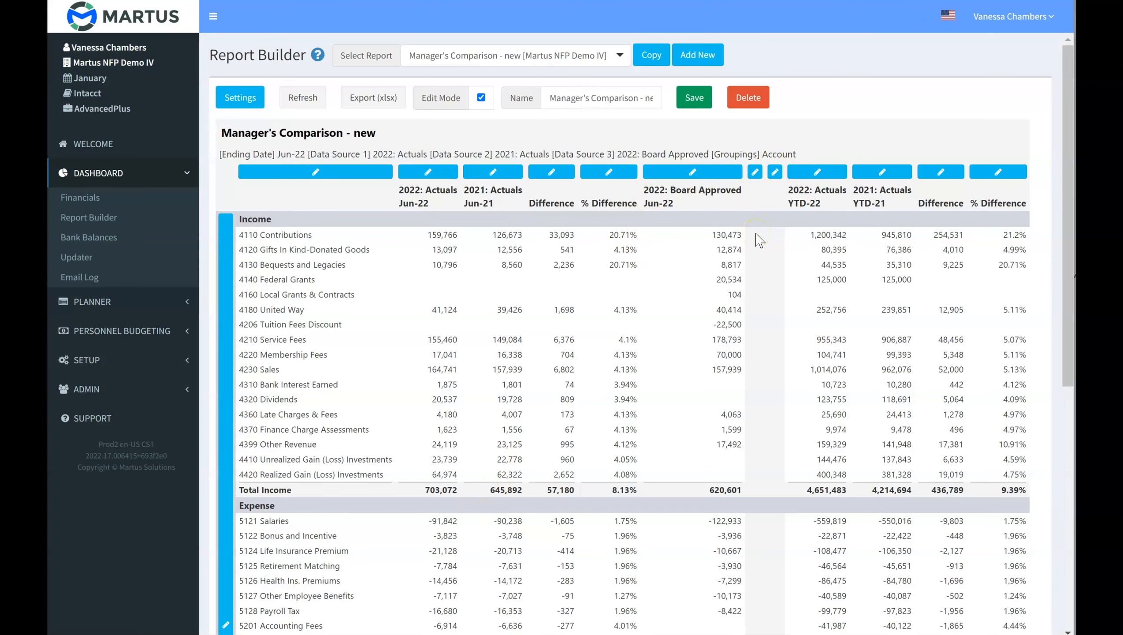
pyautogui.click(755, 172)
pyautogui.click(754, 172)
pyautogui.click(755, 305)
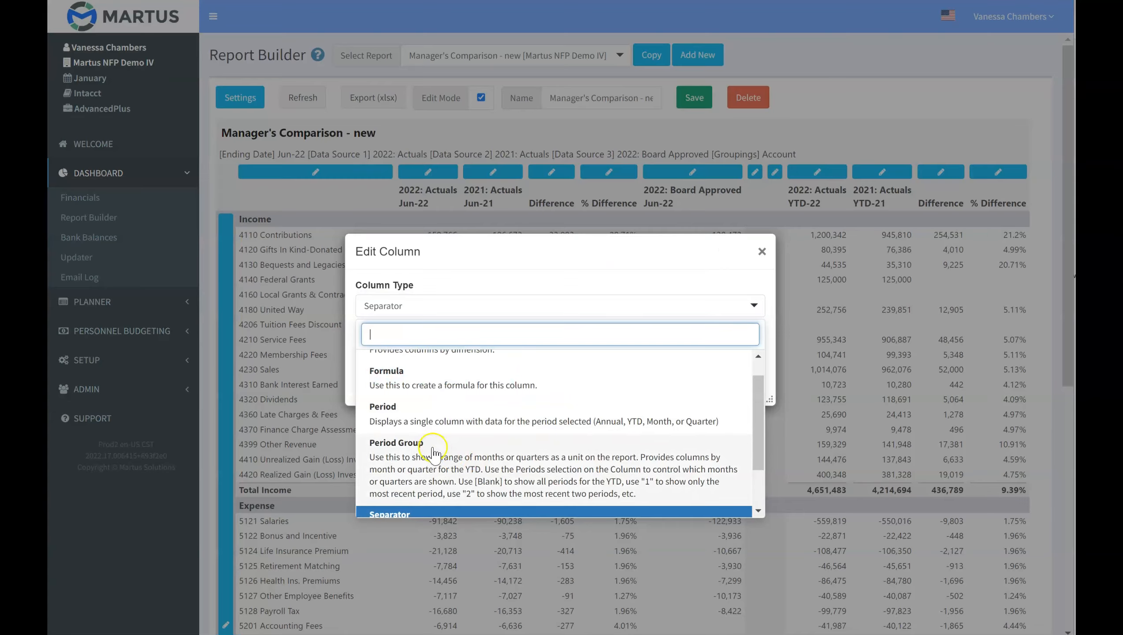
pyautogui.click(458, 381)
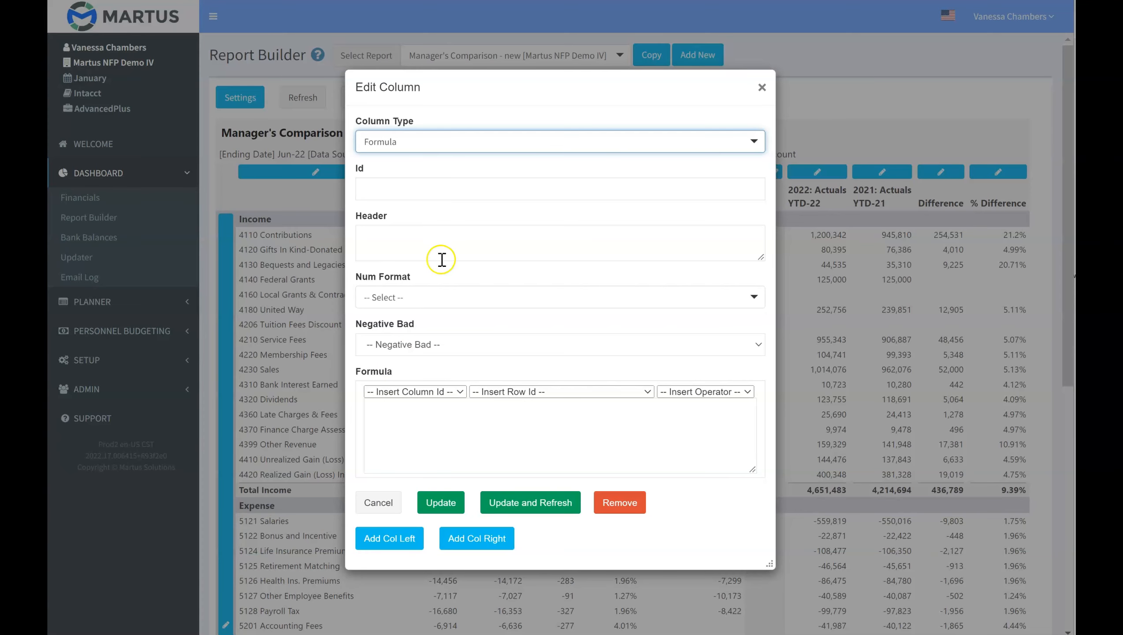
# Give the formula column the header "2022 Actuals vs Budget" and the formula {b1Lcm}-{b3Lcm}, and update and refresh the report
pyautogui.click(442, 235)
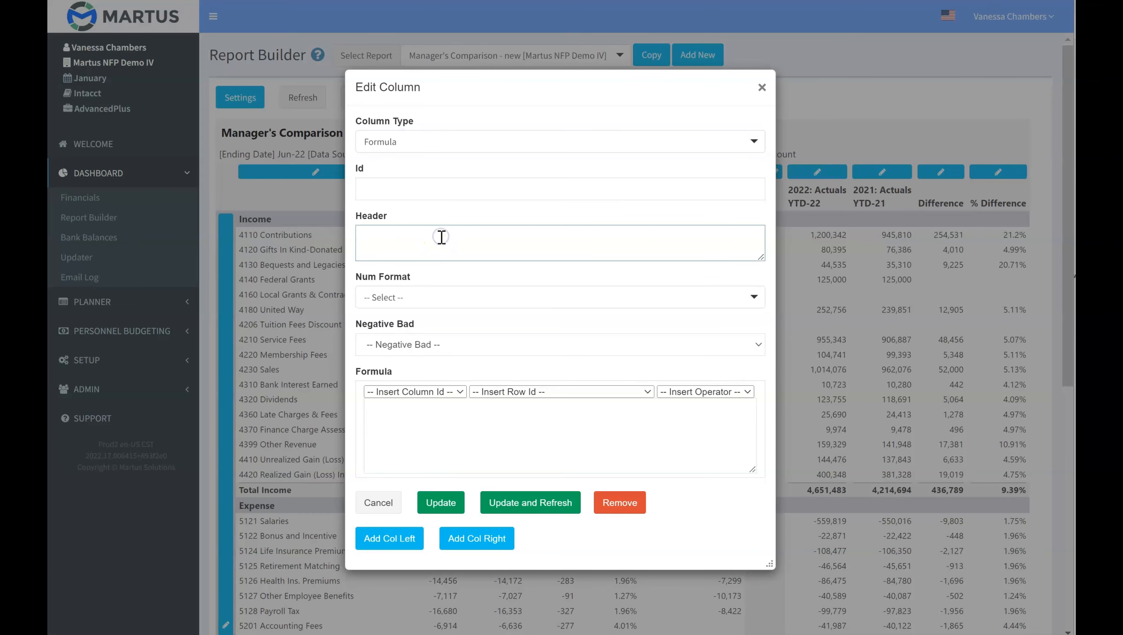
pyautogui.click(527, 483)
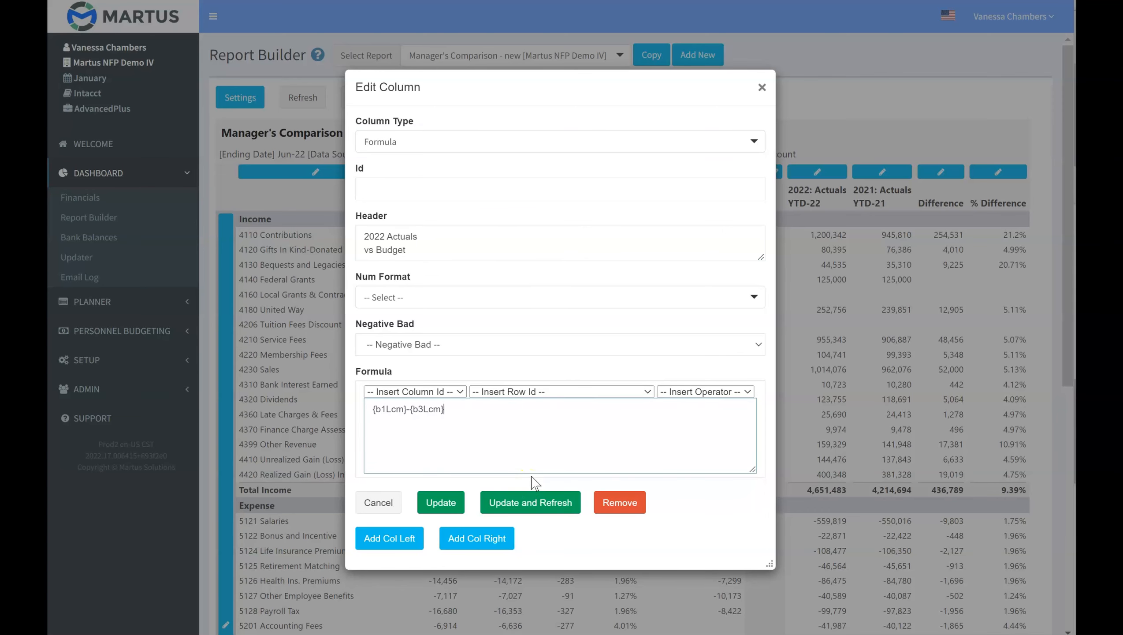
pyautogui.click(547, 498)
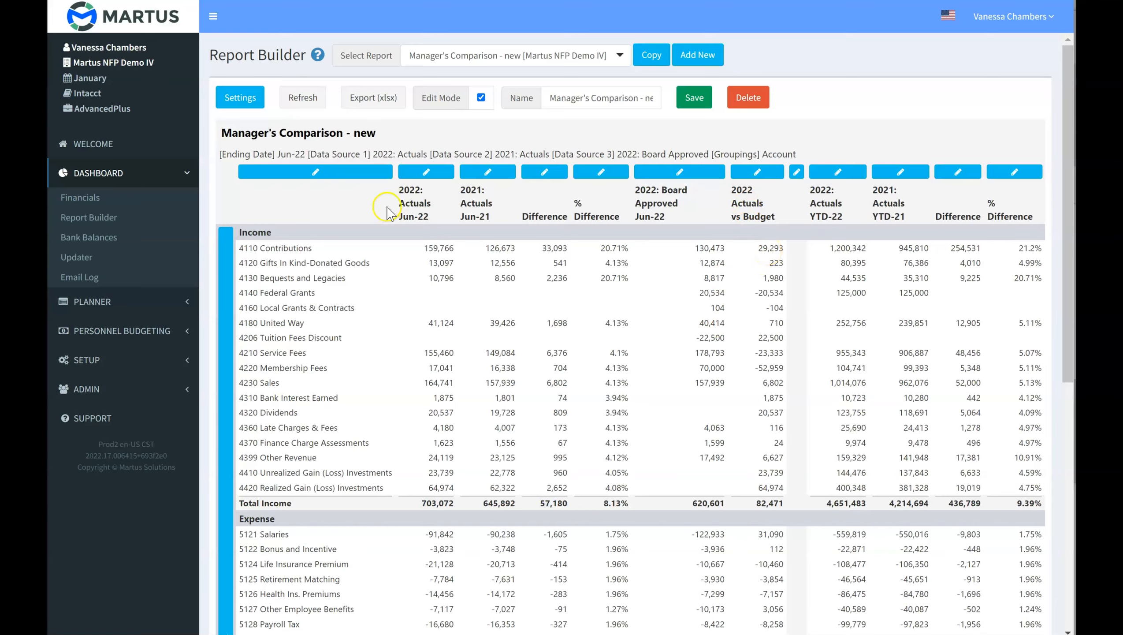
# Review the column settings of the 2022: Board Approved column, and close them without changes
pyautogui.click(678, 222)
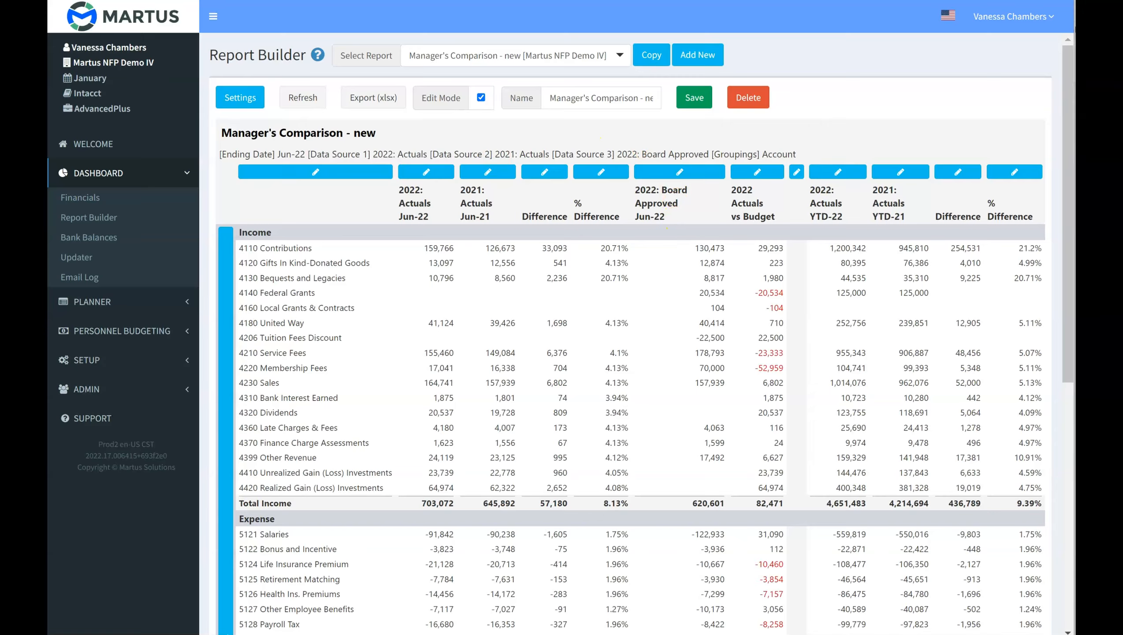
pyautogui.click(820, 106)
pyautogui.click(680, 172)
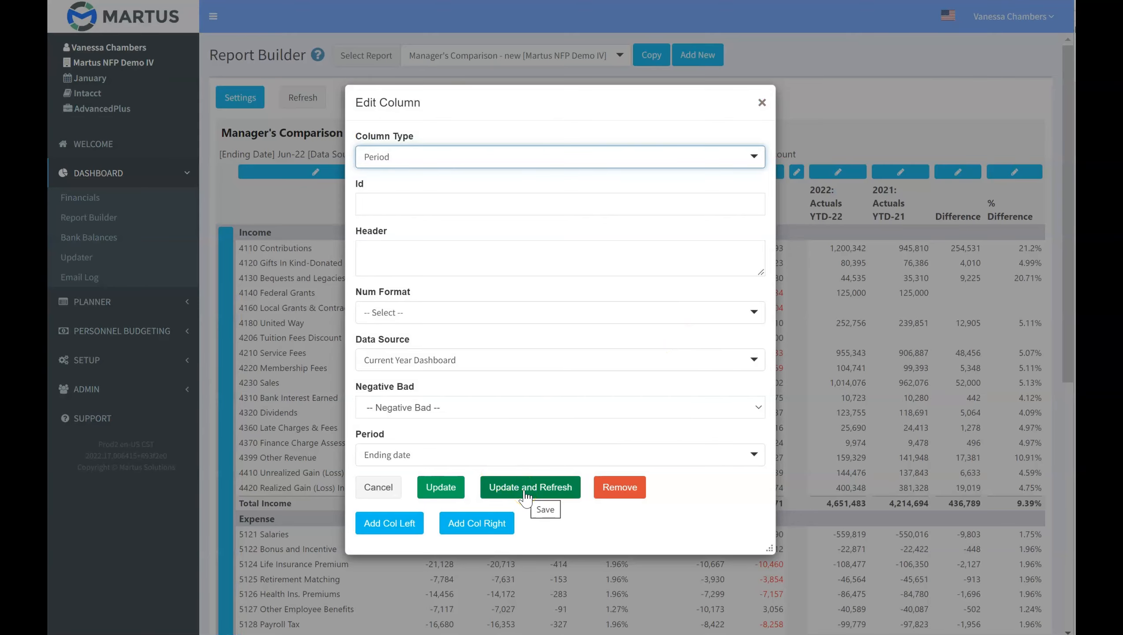
pyautogui.click(549, 488)
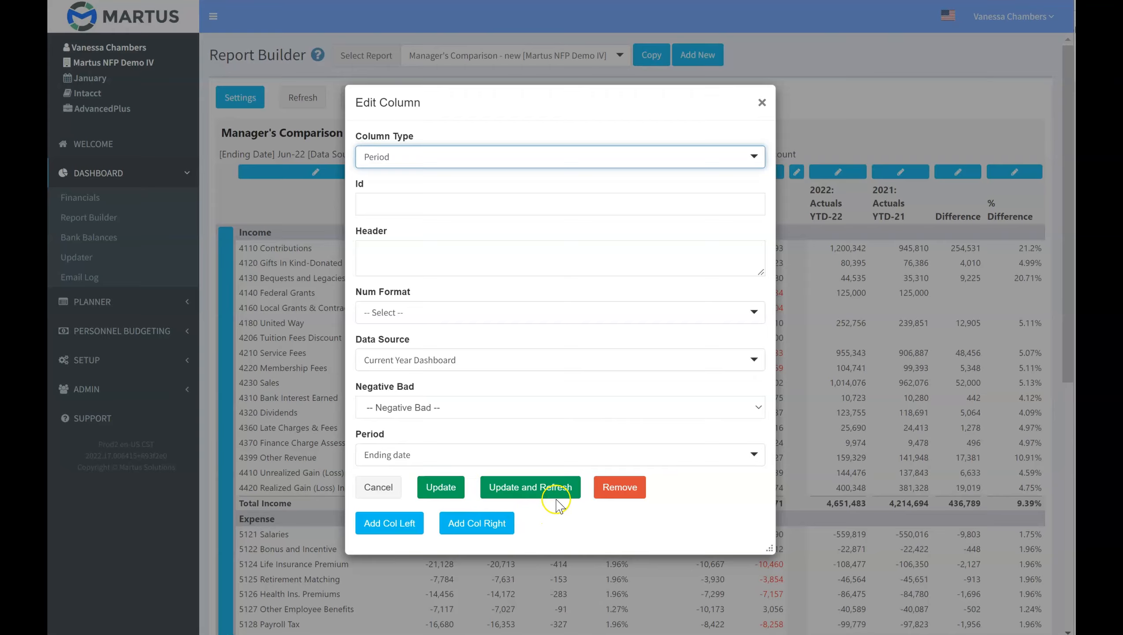
pyautogui.click(760, 101)
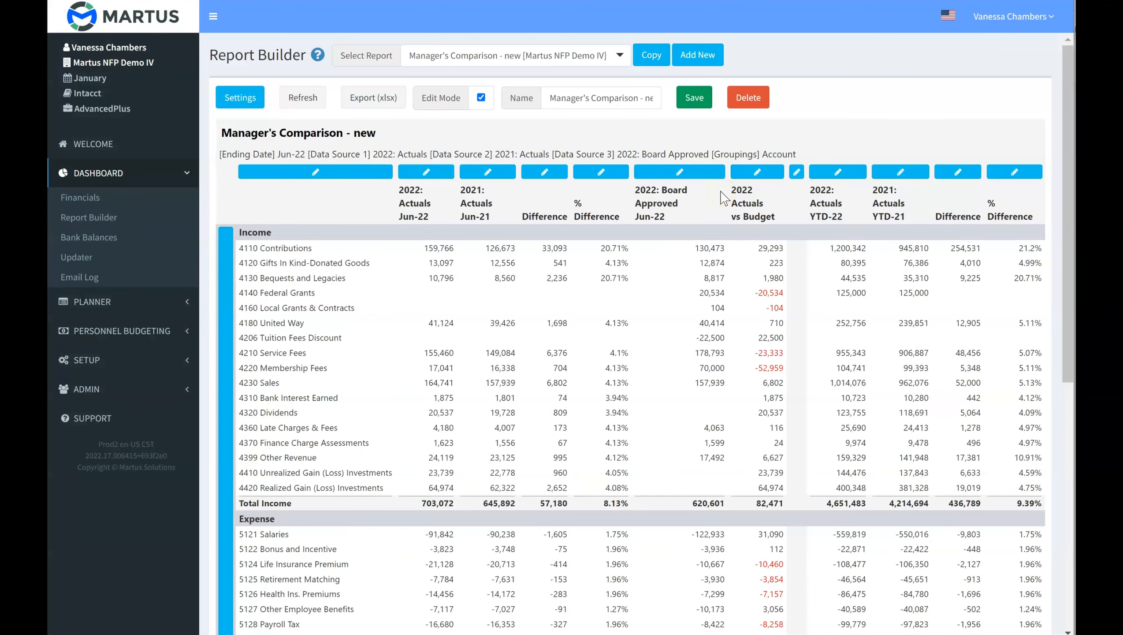
# Save the Manager's Comparison - new report
pyautogui.click(688, 109)
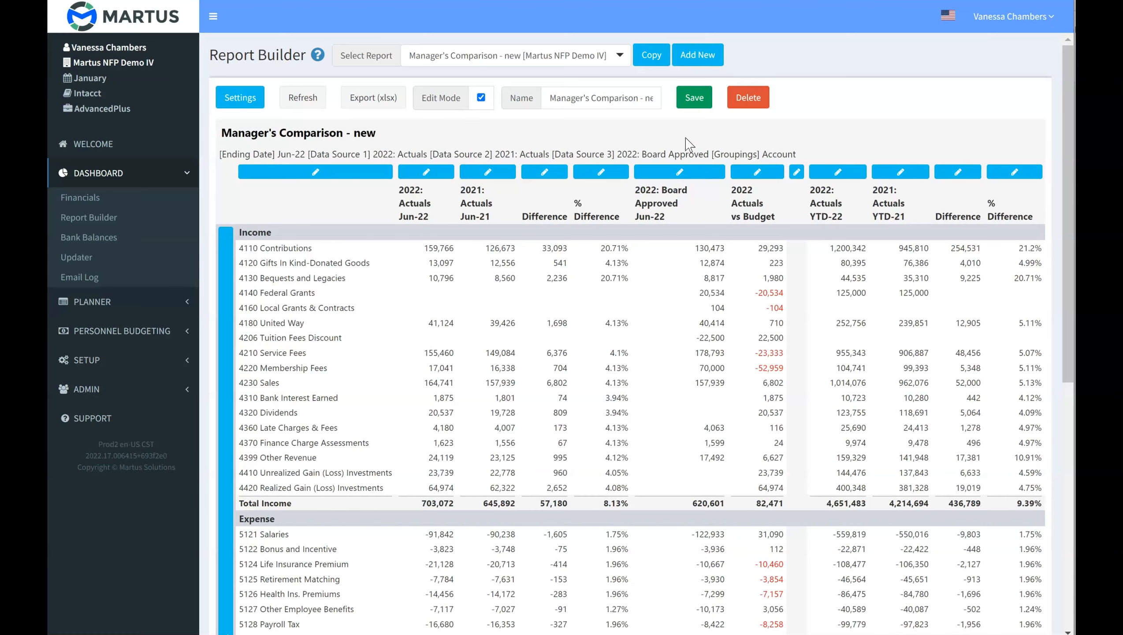
pyautogui.click(693, 102)
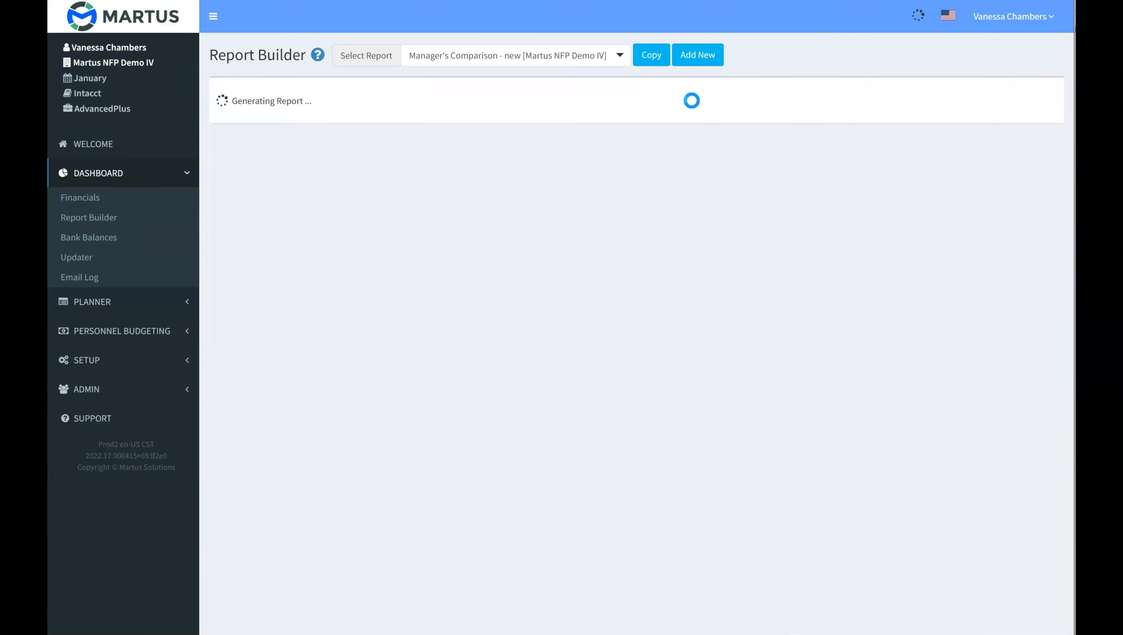